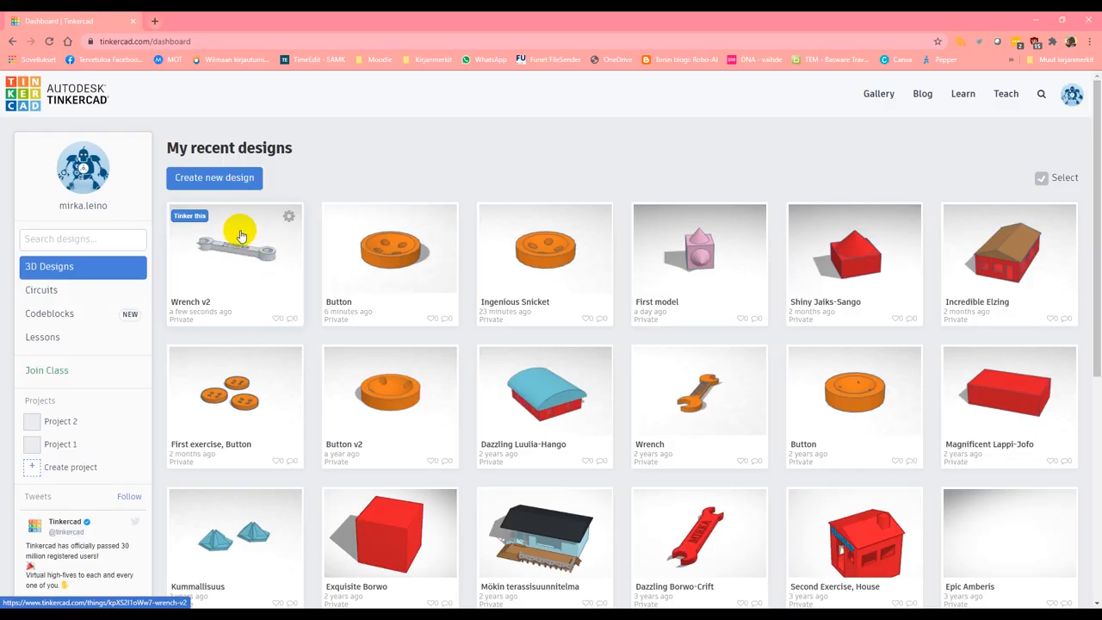
Step: Create a new design and place a solid cylinder on the right half of the workplane
{"action": "left_click", "coordinate": [221, 179]}
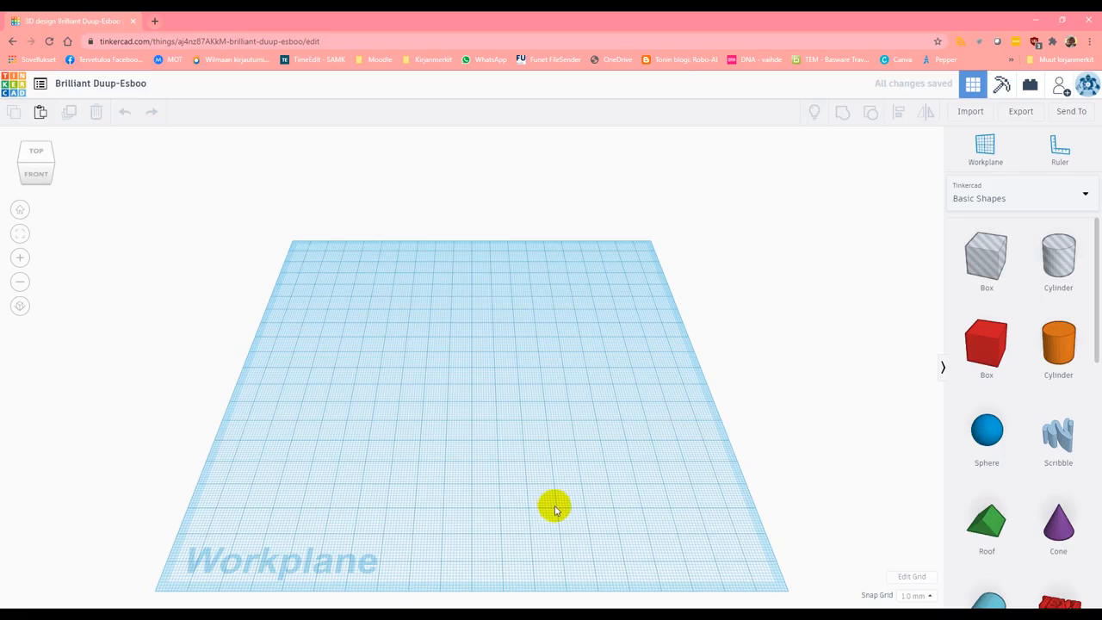
{"action": "mouse_move", "coordinate": [556, 515]}
{"action": "right_mouse_down"}
{"action": "mouse_move", "coordinate": [554, 484]}
{"action": "mouse_move", "coordinate": [556, 503]}
{"action": "right_mouse_up"}
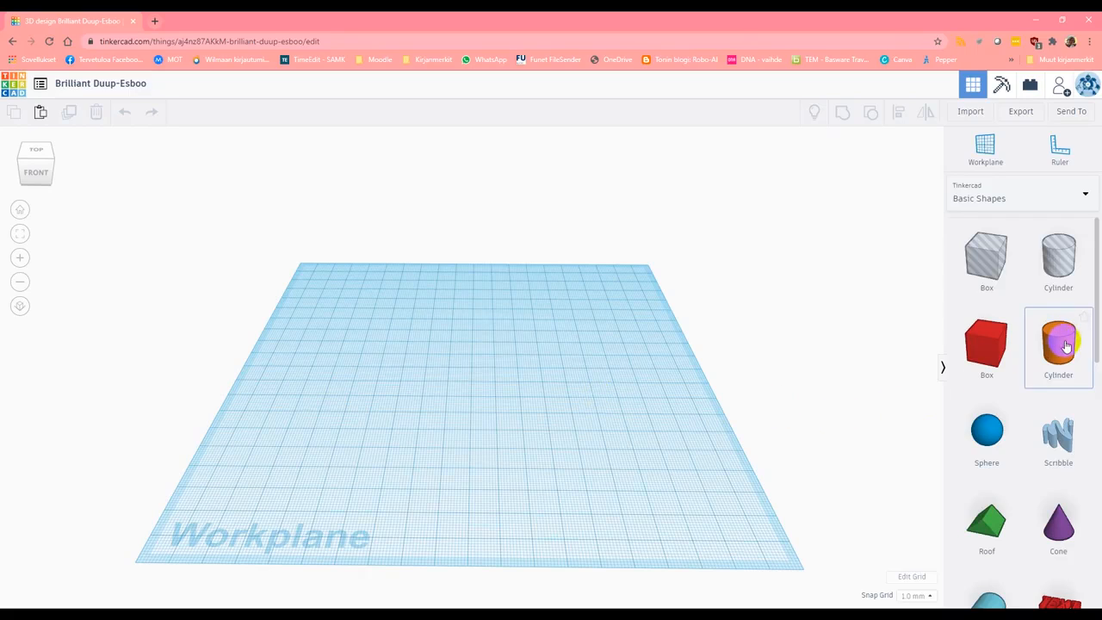
{"action": "left_click_drag", "start_coordinate": [1064, 344], "coordinate": [570, 395]}
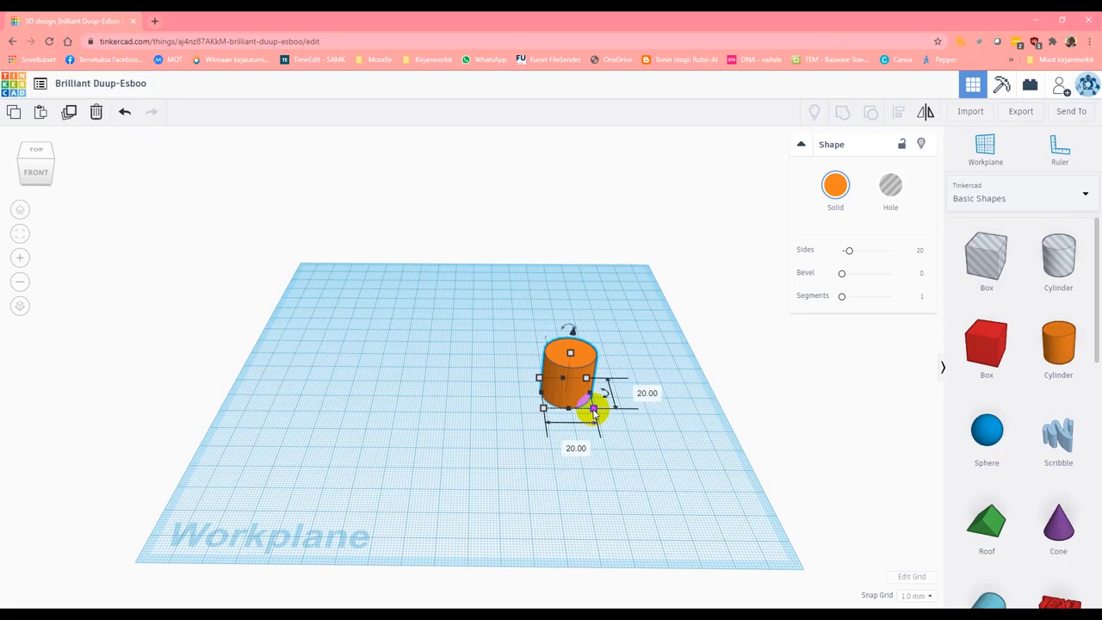
Step: Set the cylinder's length and width both to 30 mm
{"action": "left_click", "coordinate": [646, 392]}
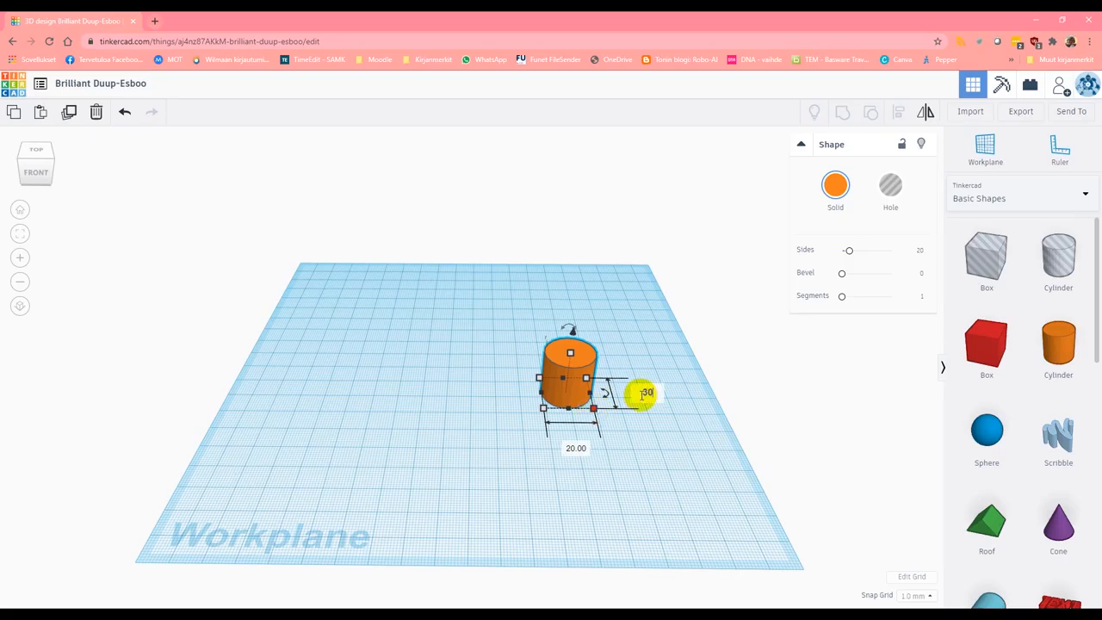
{"action": "key", "text": "Return"}
{"action": "left_click", "coordinate": [579, 465]}
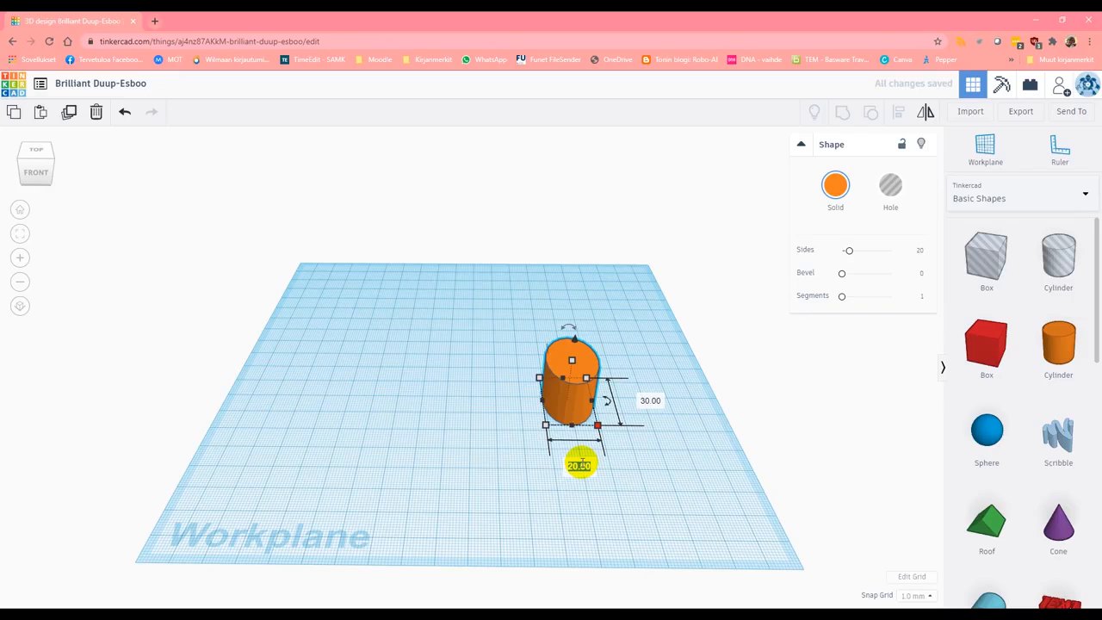
{"action": "key", "text": "Return"}
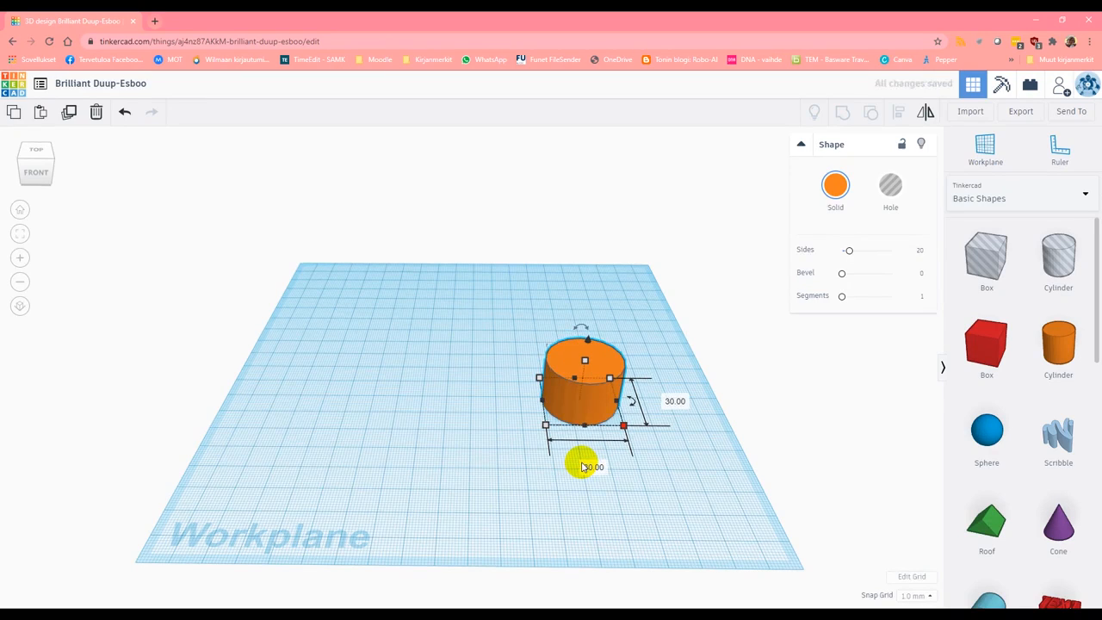
Step: Set the cylinder's height to 15 mm
{"action": "left_click", "coordinate": [586, 363]}
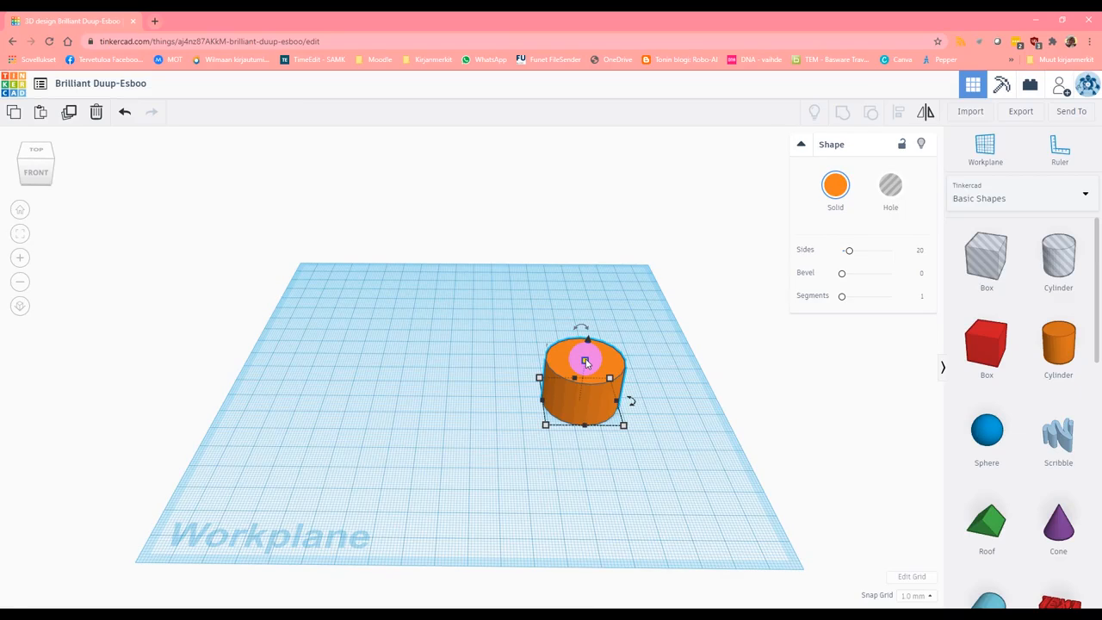
{"action": "left_click", "coordinate": [587, 363]}
{"action": "left_click_drag", "start_coordinate": [587, 362], "coordinate": [585, 371]}
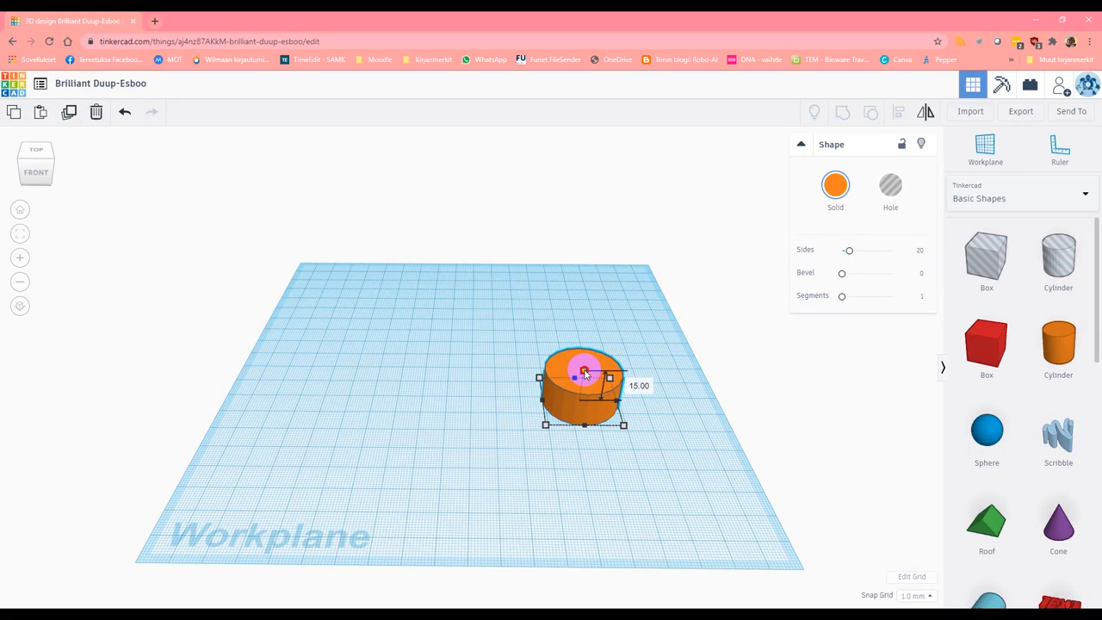
{"action": "left_click_drag", "start_coordinate": [585, 373], "coordinate": [586, 354]}
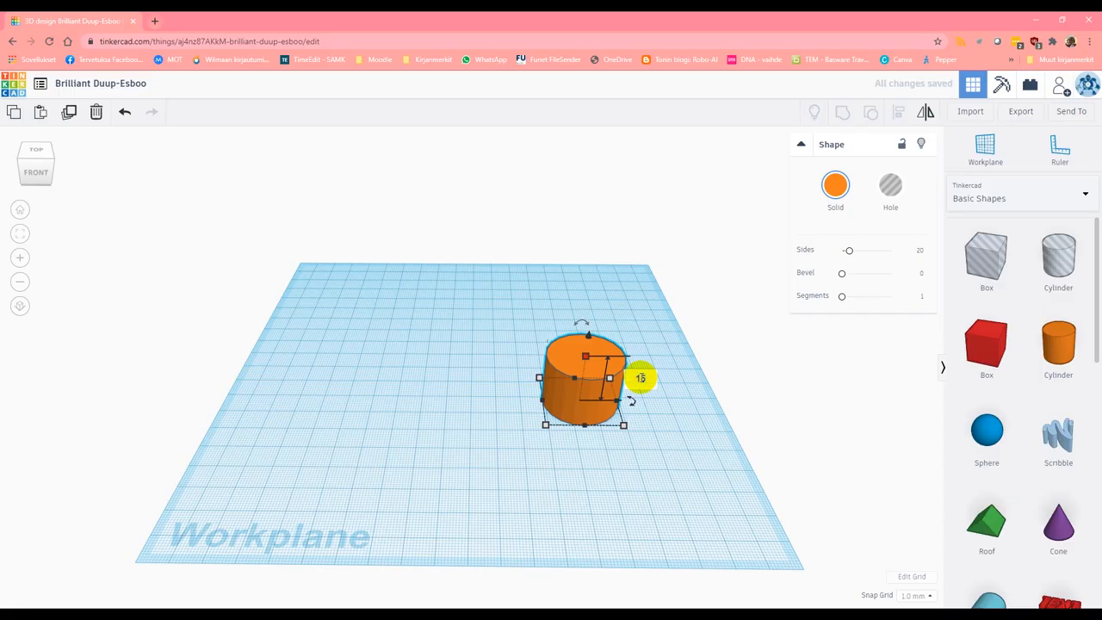
{"action": "key", "text": "Return"}
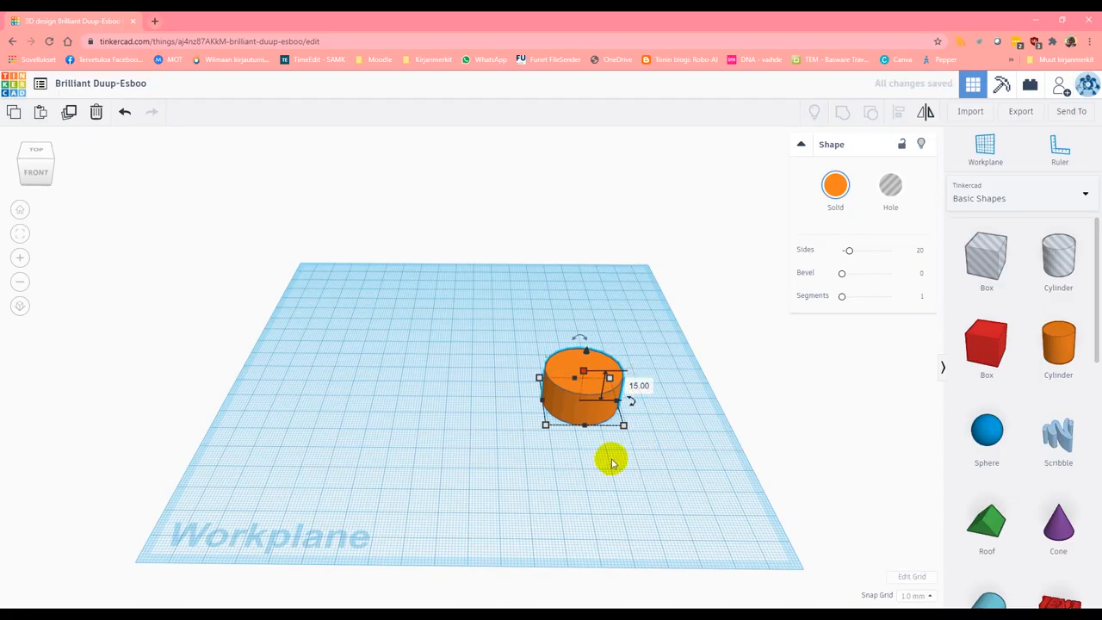
Step: Set the cylinder's height to 10 mm
{"action": "mouse_move", "coordinate": [561, 465]}
{"action": "right_mouse_down"}
{"action": "mouse_move", "coordinate": [611, 457]}
{"action": "mouse_move", "coordinate": [642, 428]}
{"action": "mouse_move", "coordinate": [576, 402]}
{"action": "mouse_move", "coordinate": [511, 415]}
{"action": "mouse_move", "coordinate": [487, 448]}
{"action": "mouse_move", "coordinate": [625, 485]}
{"action": "mouse_move", "coordinate": [657, 475]}
{"action": "mouse_move", "coordinate": [603, 440]}
{"action": "mouse_move", "coordinate": [561, 430]}
{"action": "mouse_move", "coordinate": [562, 446]}
{"action": "right_mouse_up"}
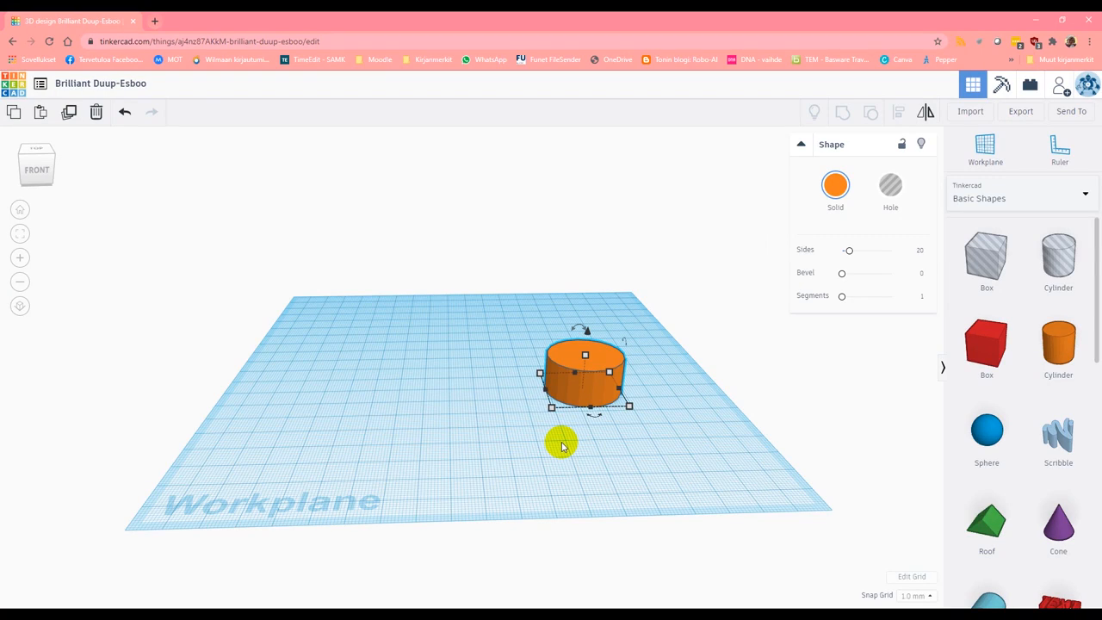
{"action": "left_click", "coordinate": [586, 355]}
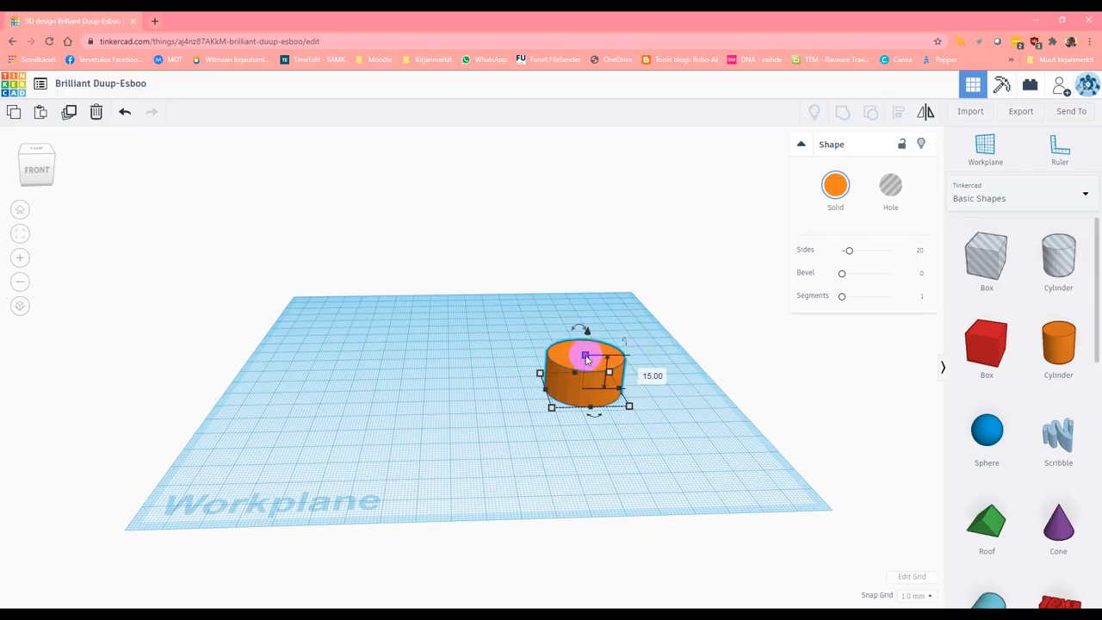
{"action": "left_click", "coordinate": [636, 372]}
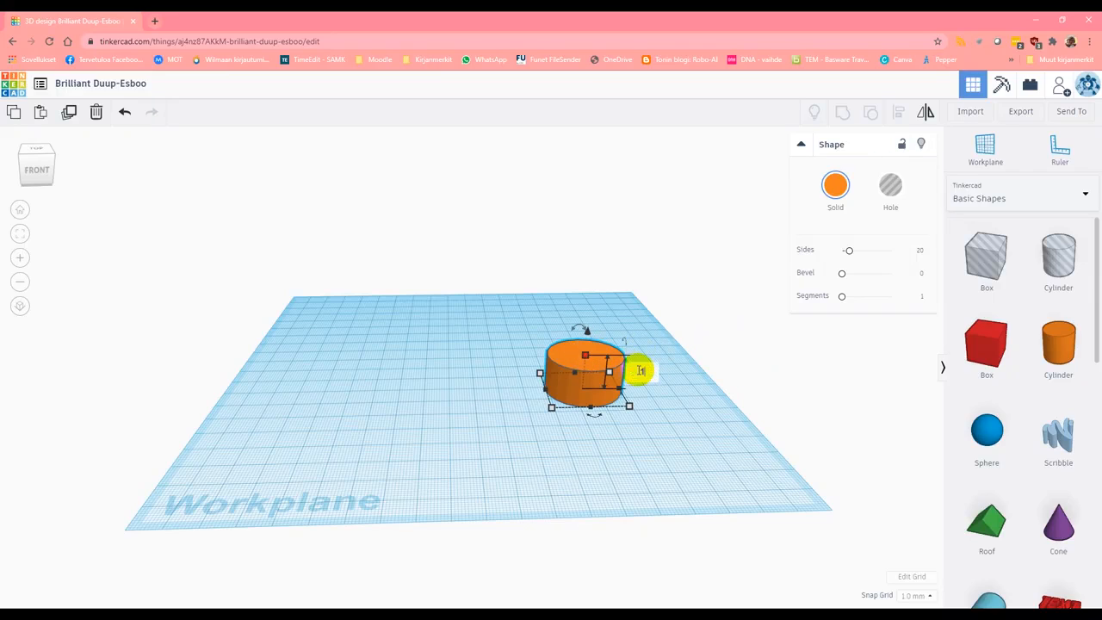
{"action": "type", "text": "10"}
{"action": "key", "text": "Return"}
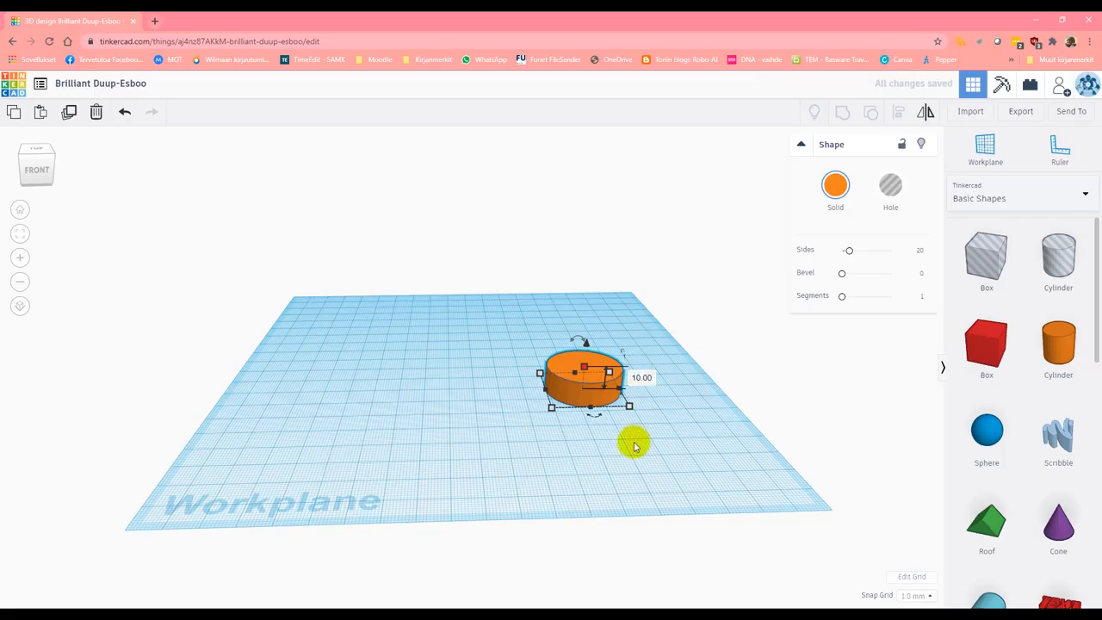
Step: Duplicate the cylinder and move the copy to the left half of the workplane
{"action": "right_click_drag", "start_coordinate": [590, 452], "coordinate": [595, 487]}
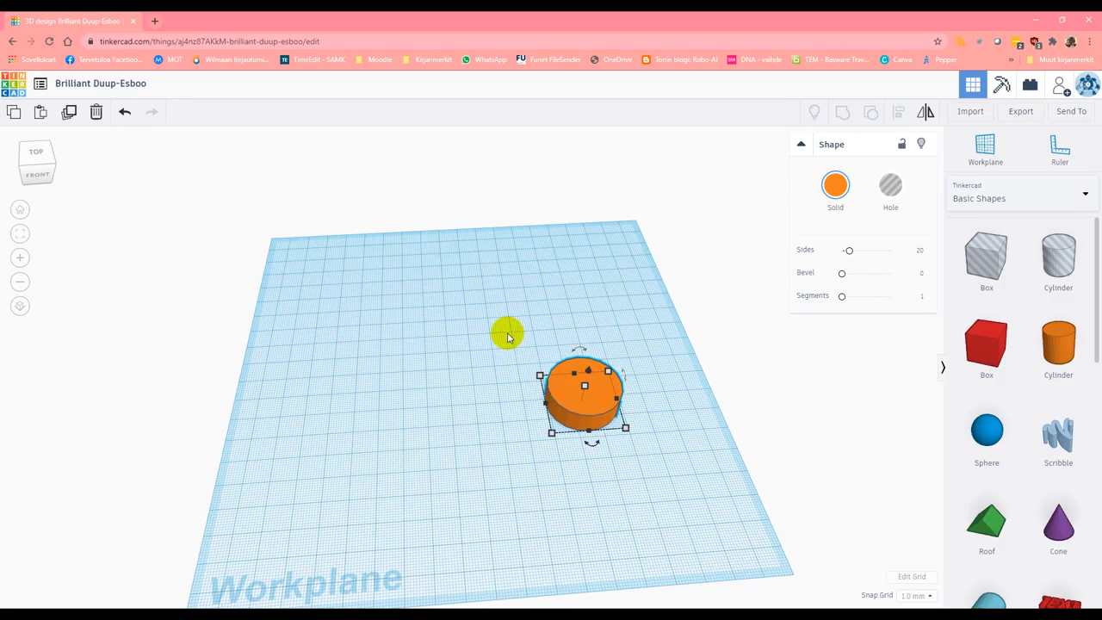
{"action": "left_click", "coordinate": [701, 488]}
{"action": "right_click_drag", "start_coordinate": [688, 526], "coordinate": [647, 489]}
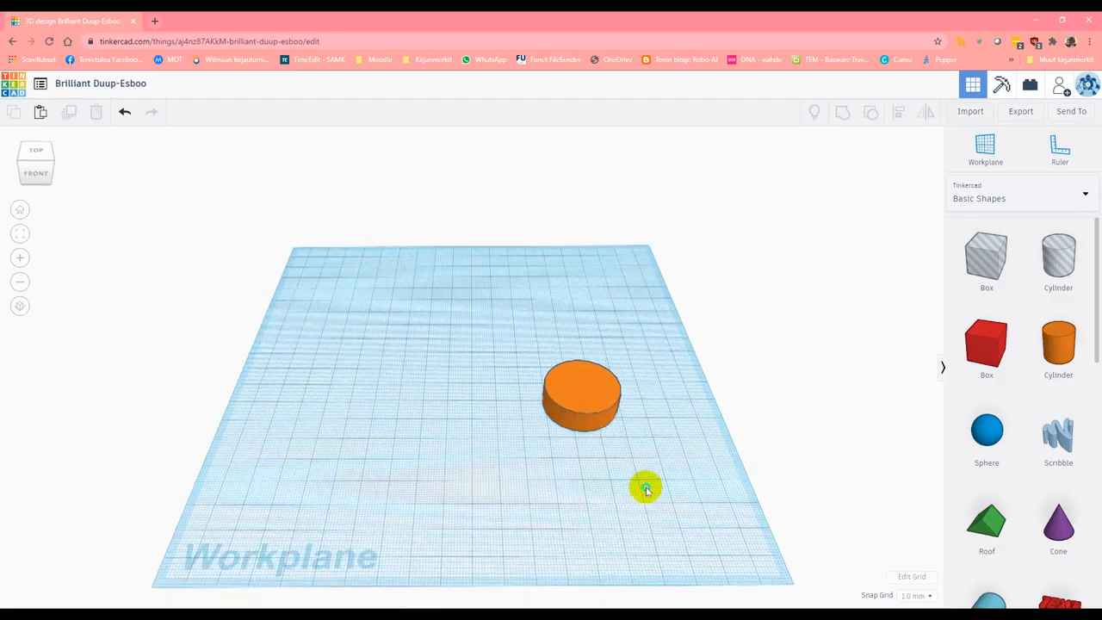
{"action": "left_click", "coordinate": [581, 392]}
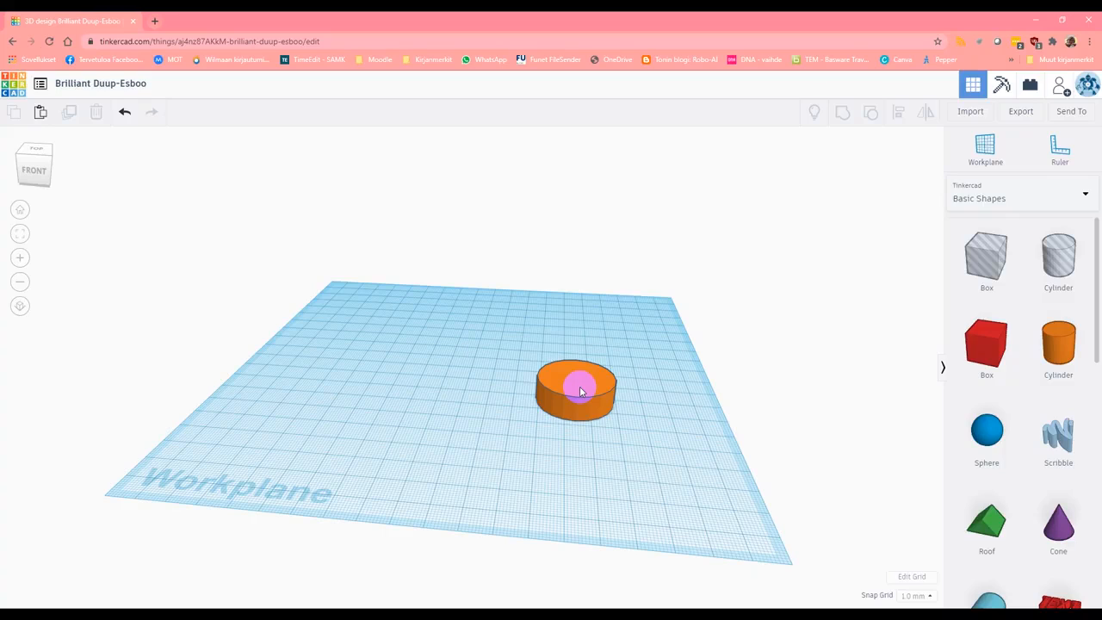
{"action": "left_click", "coordinate": [580, 390]}
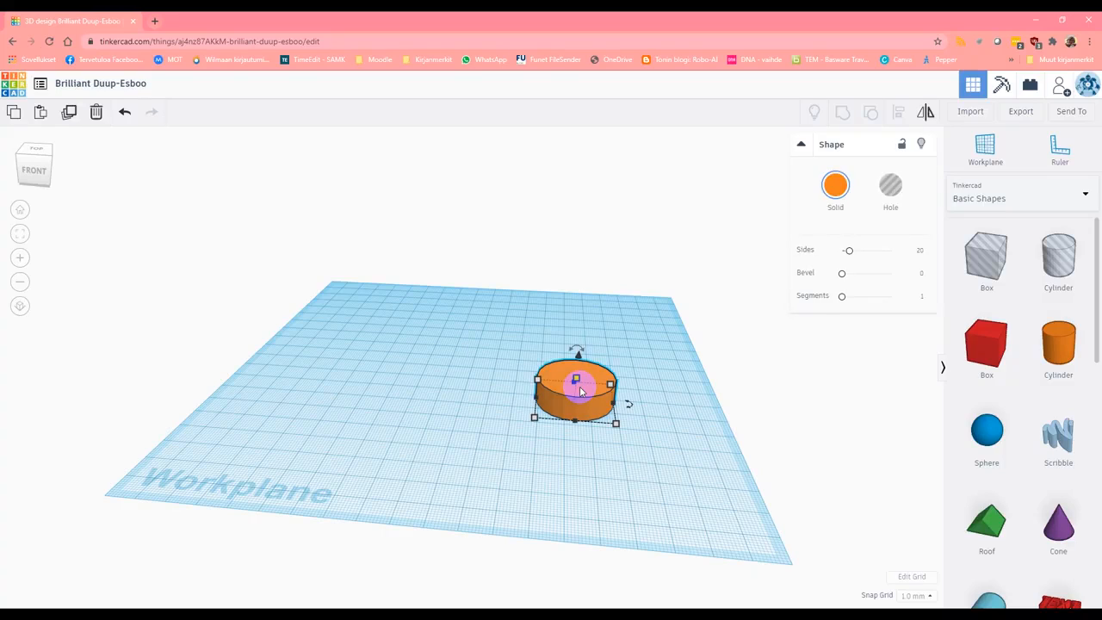
{"action": "left_click", "coordinate": [69, 115]}
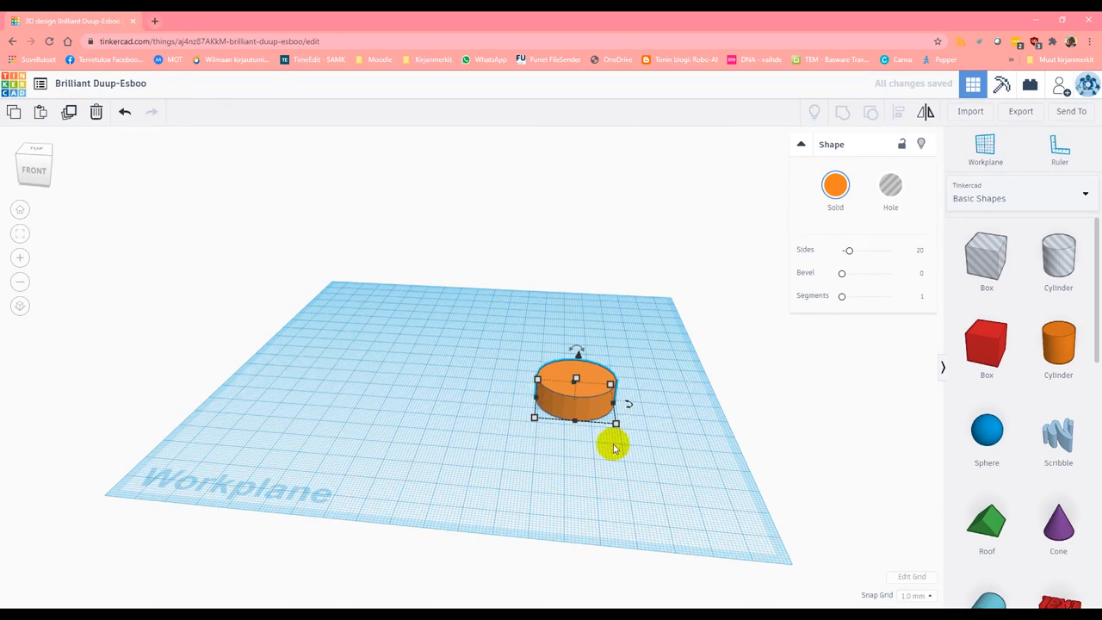
{"action": "left_click", "coordinate": [594, 390]}
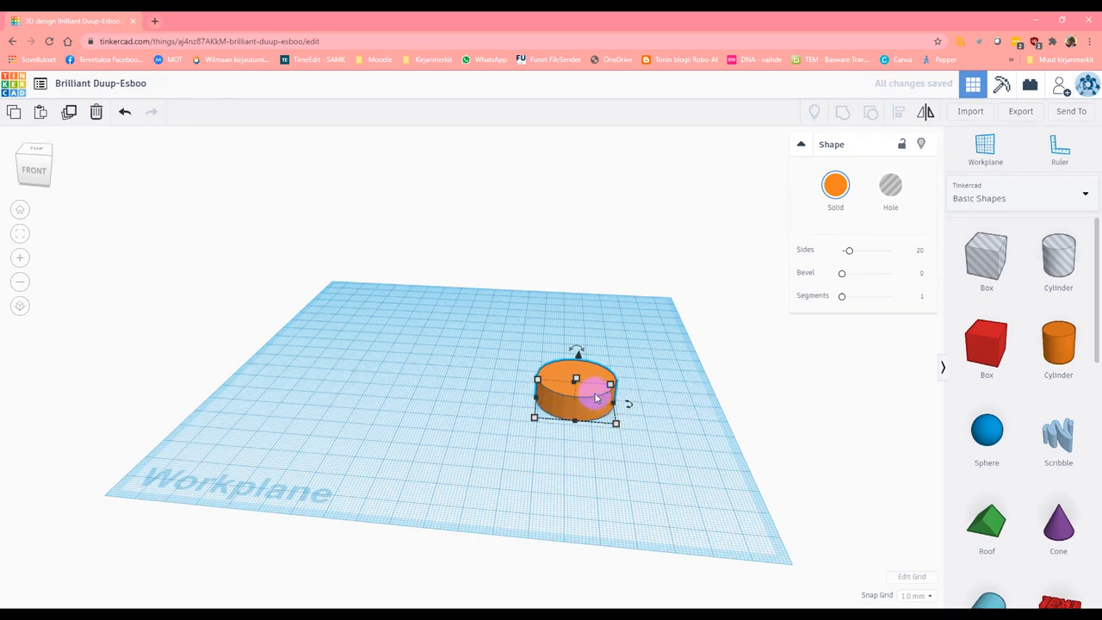
{"action": "left_click_drag", "start_coordinate": [593, 390], "coordinate": [359, 369]}
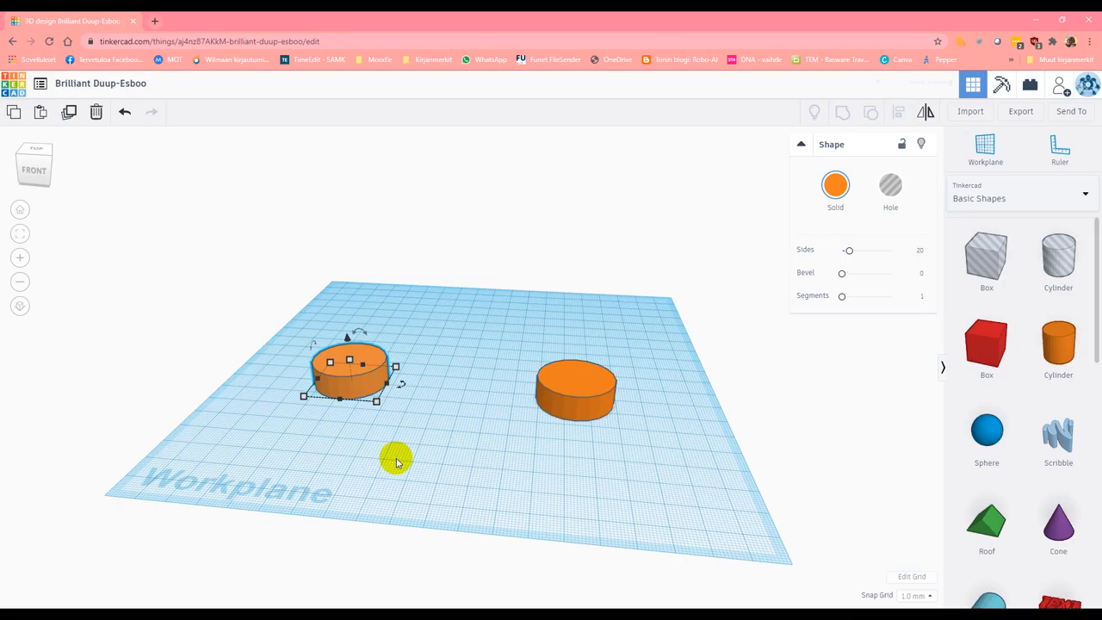
Step: Place a six-sided Polygon shape on the workplane in front of the right-hand cylinder
{"action": "right_click_drag", "start_coordinate": [396, 462], "coordinate": [433, 465]}
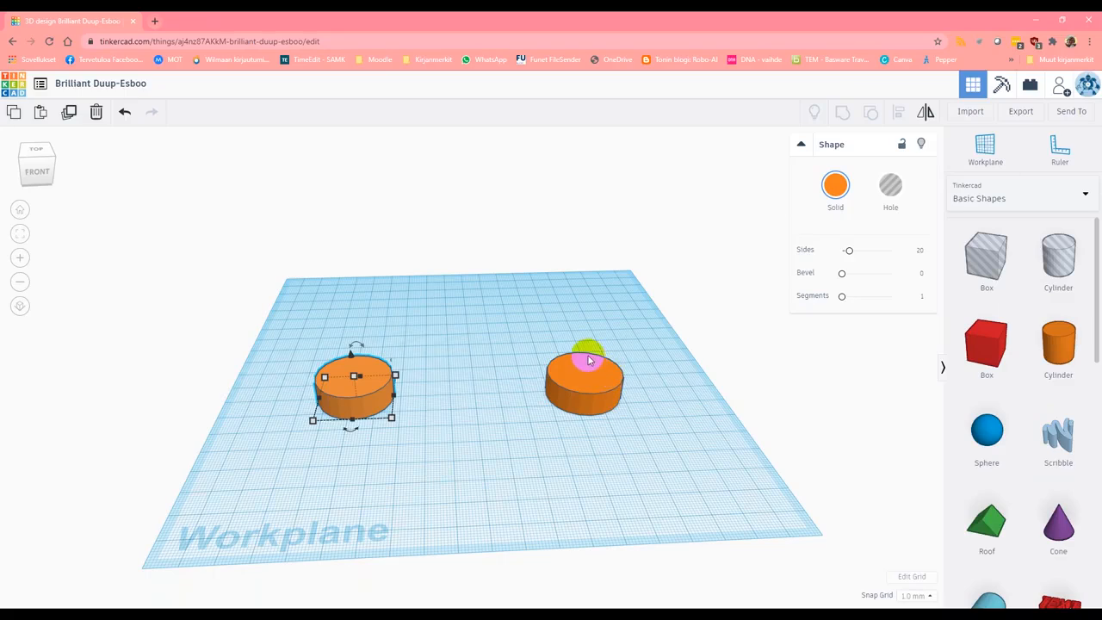
{"action": "mouse_move", "coordinate": [325, 375]}
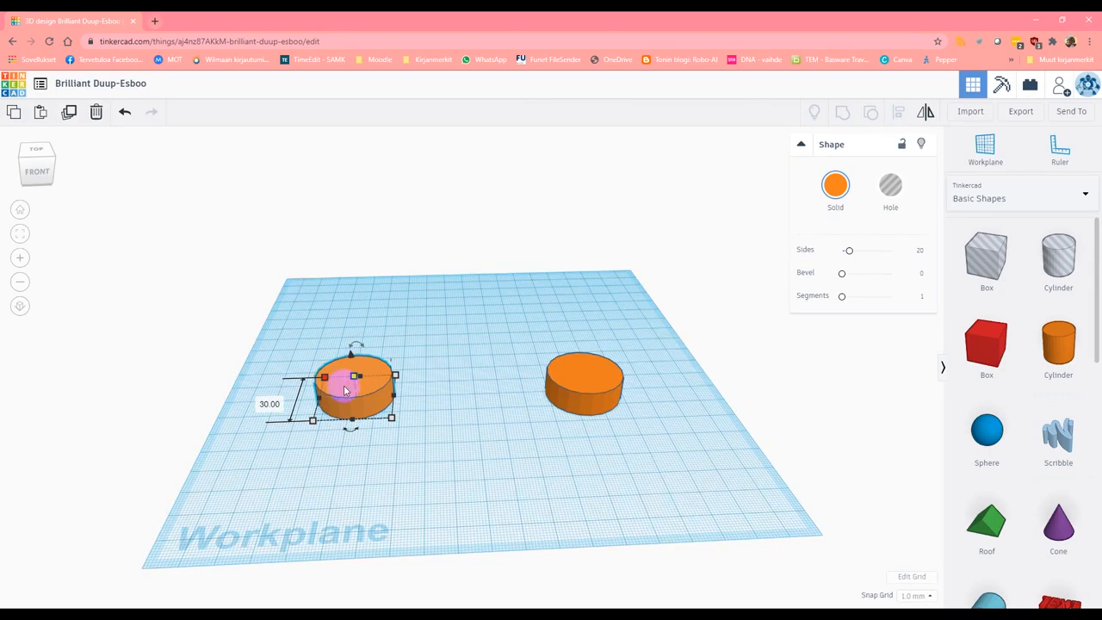
{"action": "scroll", "coordinate": [1019, 508], "scroll_direction": "down", "scroll_amount": 1}
{"action": "scroll", "coordinate": [1018, 508], "scroll_direction": "down", "scroll_amount": 4}
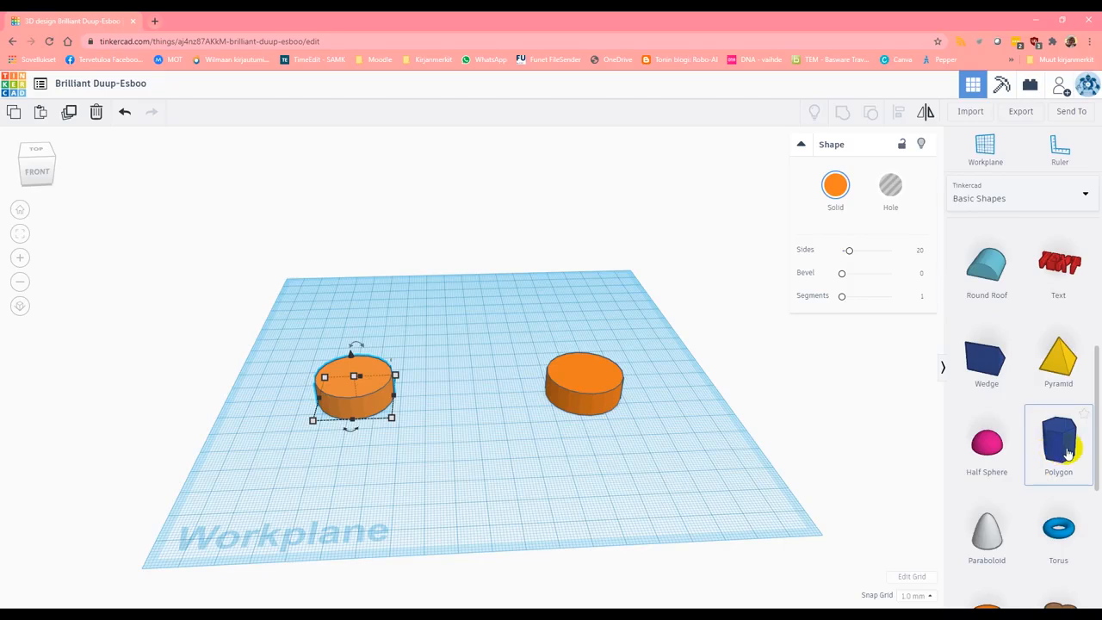
{"action": "scroll", "coordinate": [1068, 454], "scroll_direction": "up", "scroll_amount": 5}
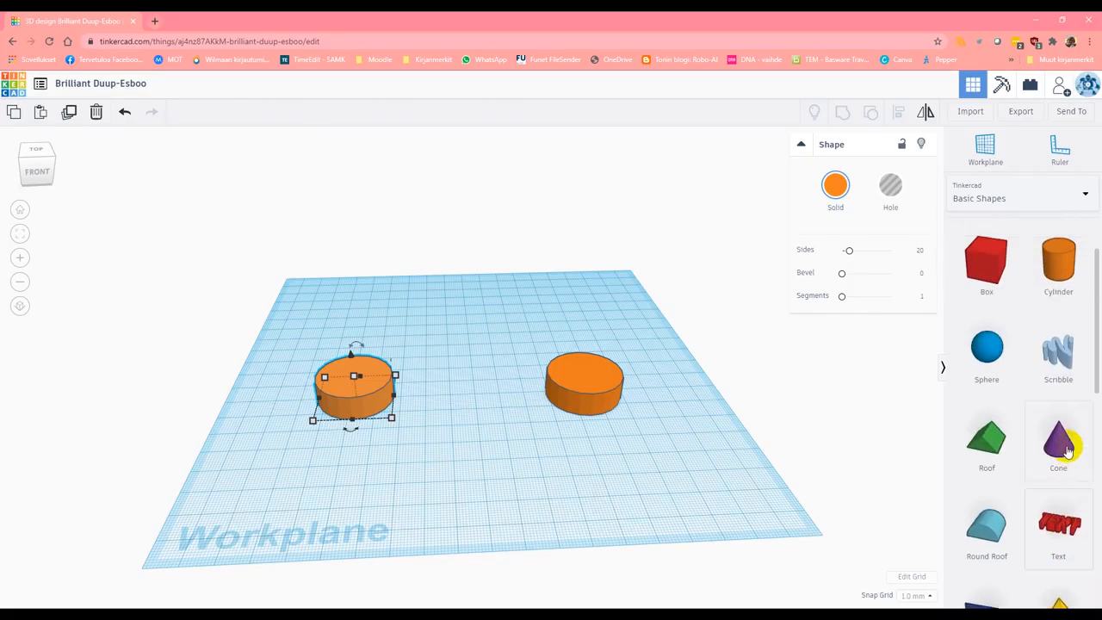
{"action": "scroll", "coordinate": [1025, 457], "scroll_direction": "down", "scroll_amount": 4}
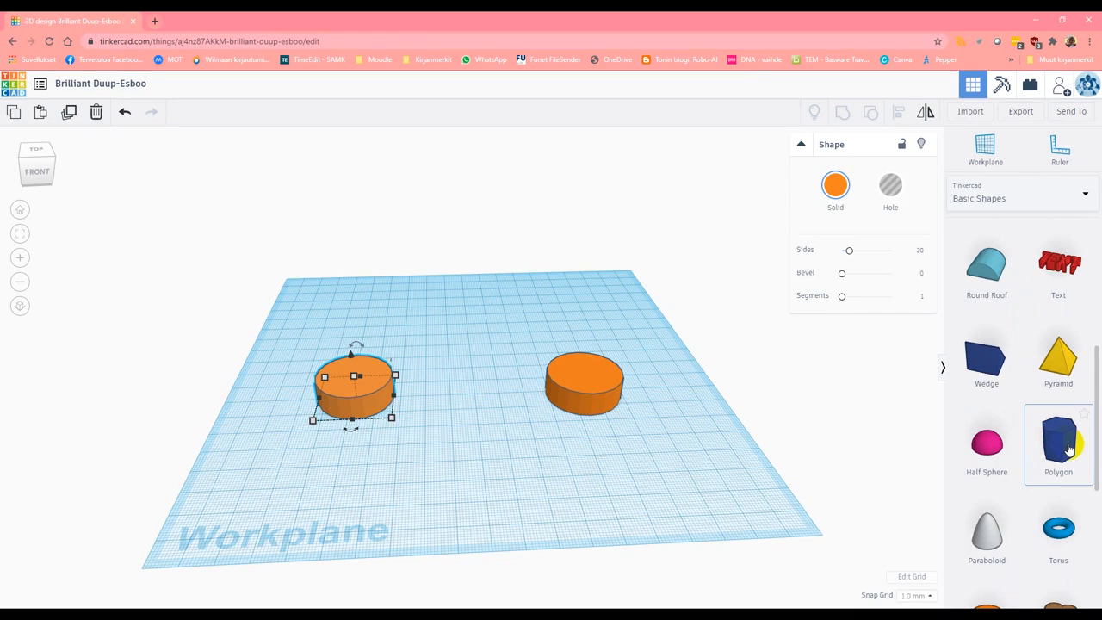
{"action": "left_click_drag", "start_coordinate": [1069, 449], "coordinate": [643, 457]}
{"action": "right_click_drag", "start_coordinate": [554, 470], "coordinate": [545, 533]}
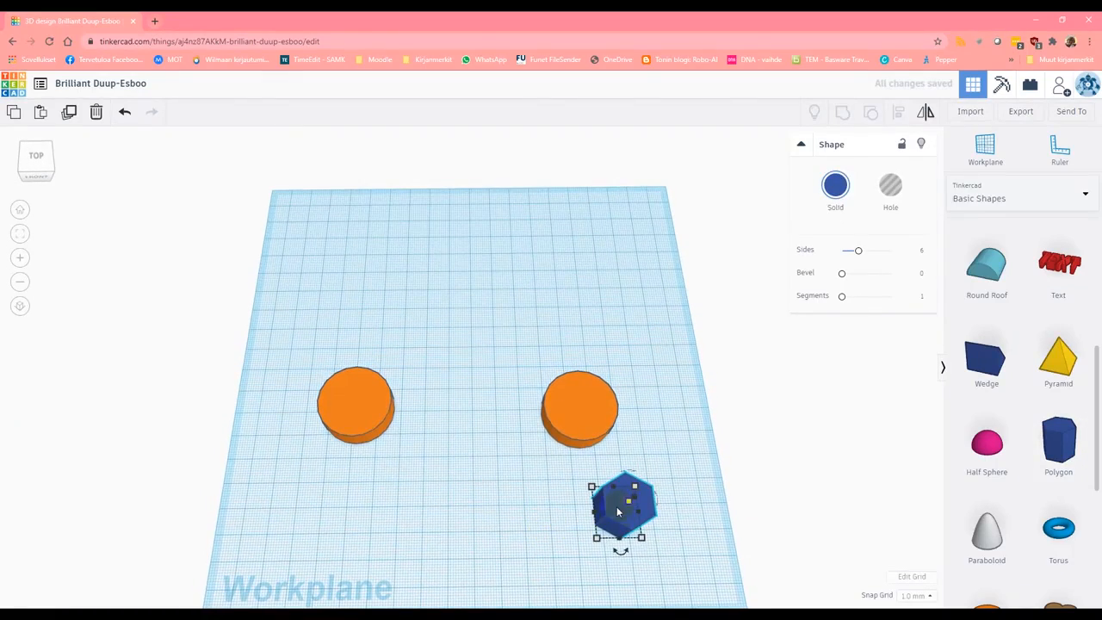
{"action": "left_click_drag", "start_coordinate": [620, 505], "coordinate": [572, 398]}
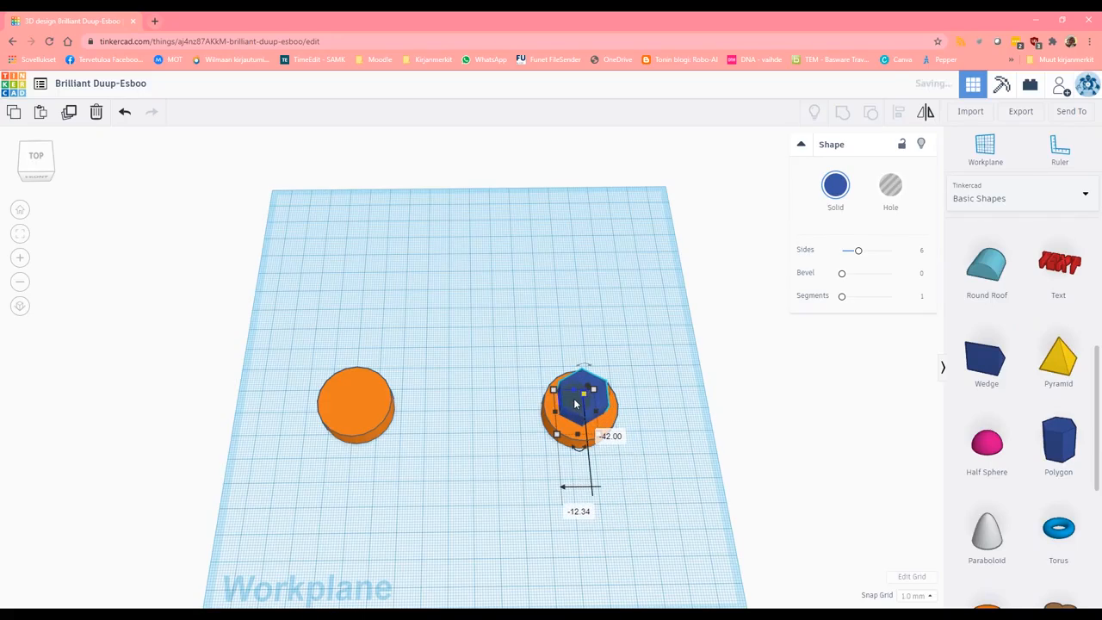
{"action": "right_click_drag", "start_coordinate": [689, 472], "coordinate": [663, 461]}
{"action": "left_click_drag", "start_coordinate": [591, 395], "coordinate": [674, 491]}
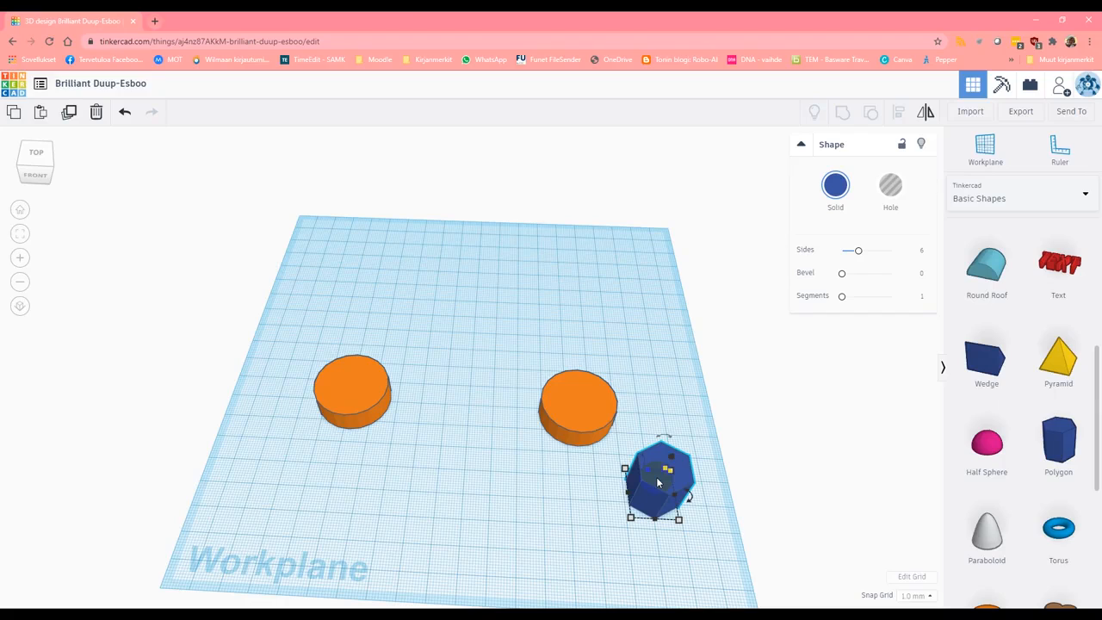
Step: Move the polygon onto the right-hand cylinder and align the centres of both shapes in both horizontal directions
{"action": "left_click", "coordinate": [633, 520]}
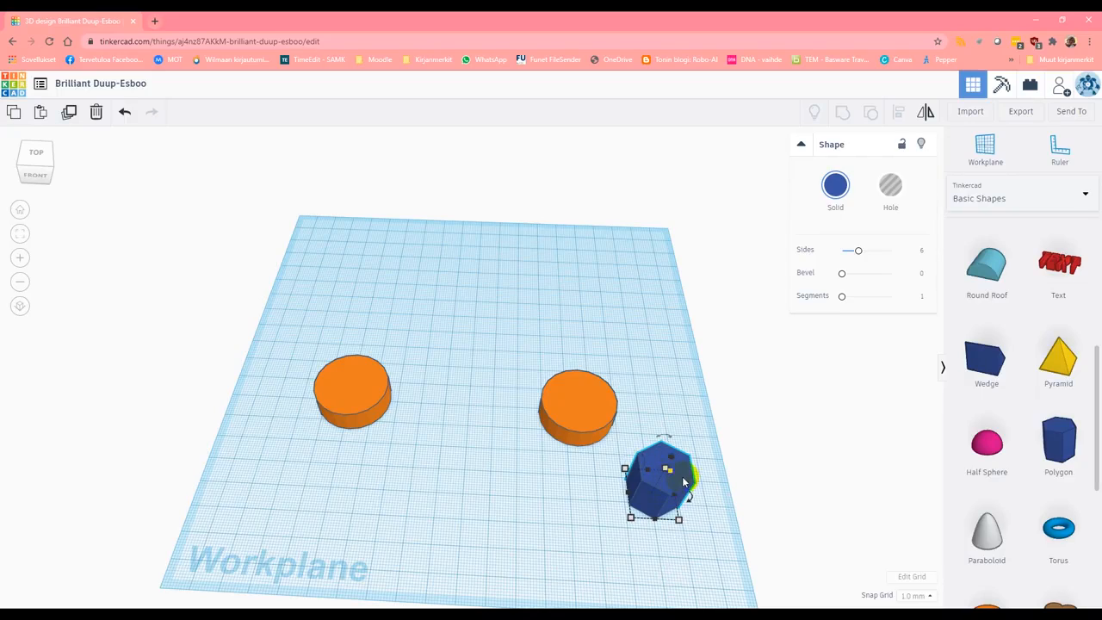
{"action": "left_click_drag", "start_coordinate": [682, 476], "coordinate": [597, 396]}
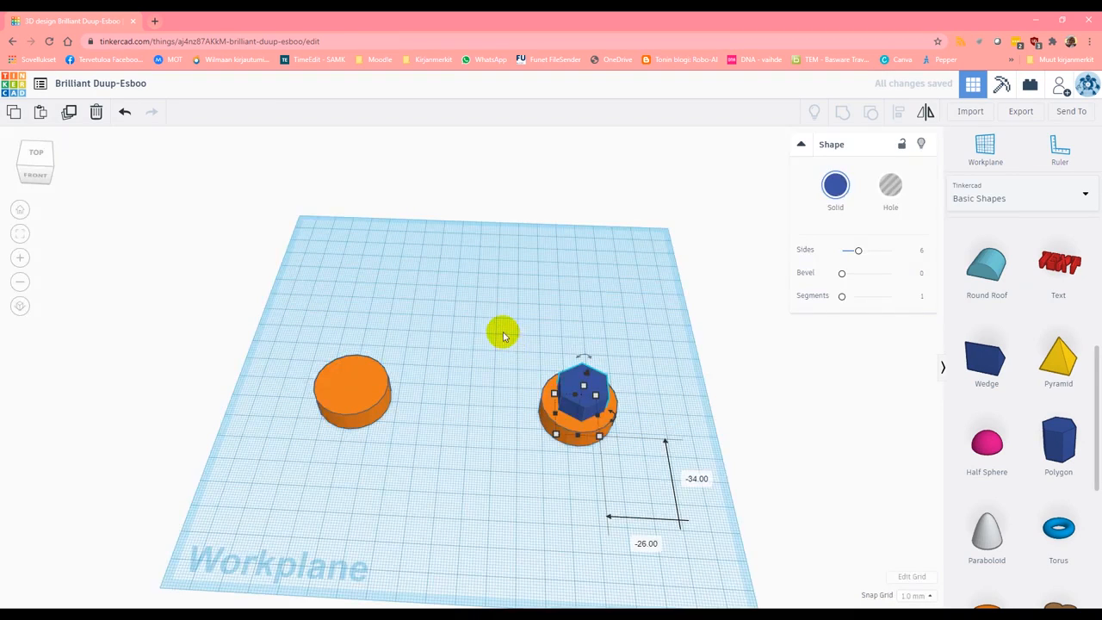
{"action": "left_click_drag", "start_coordinate": [503, 332], "coordinate": [649, 455]}
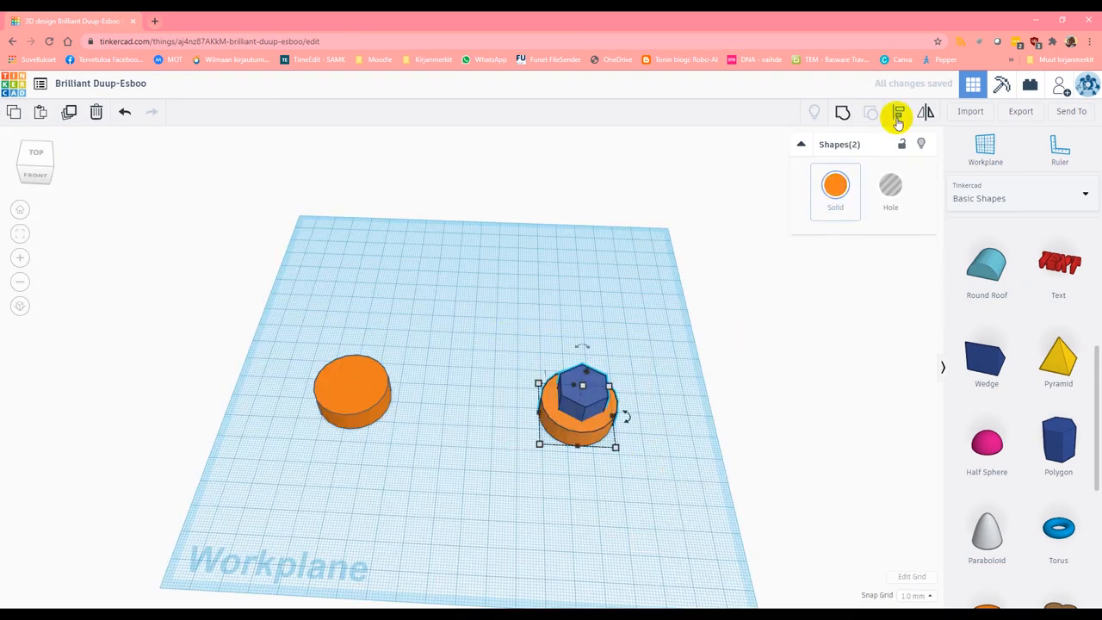
{"action": "left_click", "coordinate": [899, 117]}
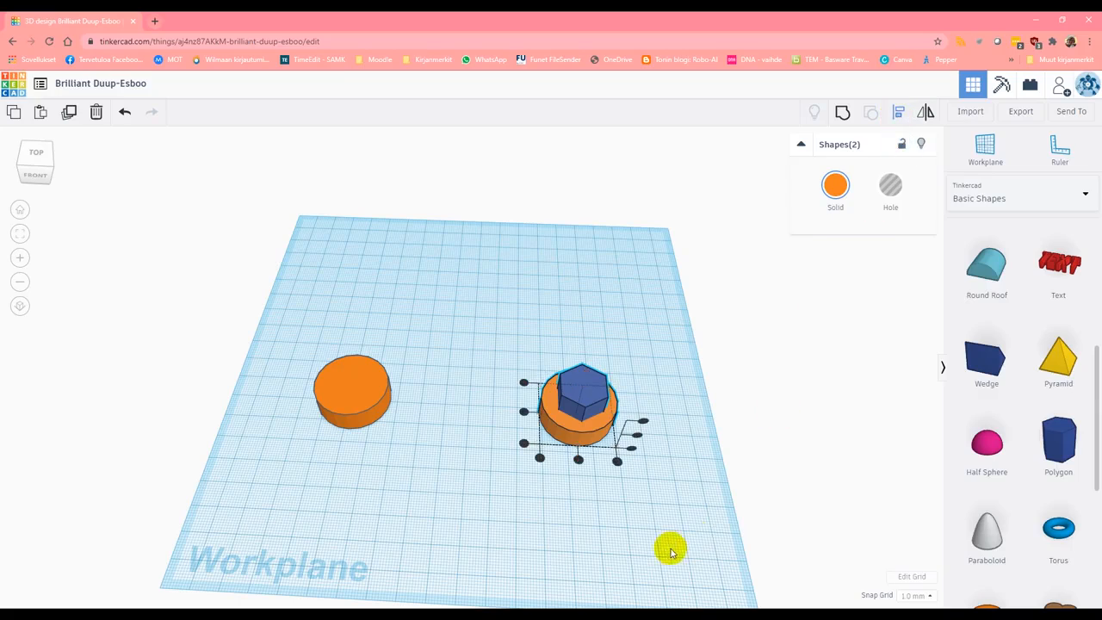
{"action": "left_click", "coordinate": [579, 461]}
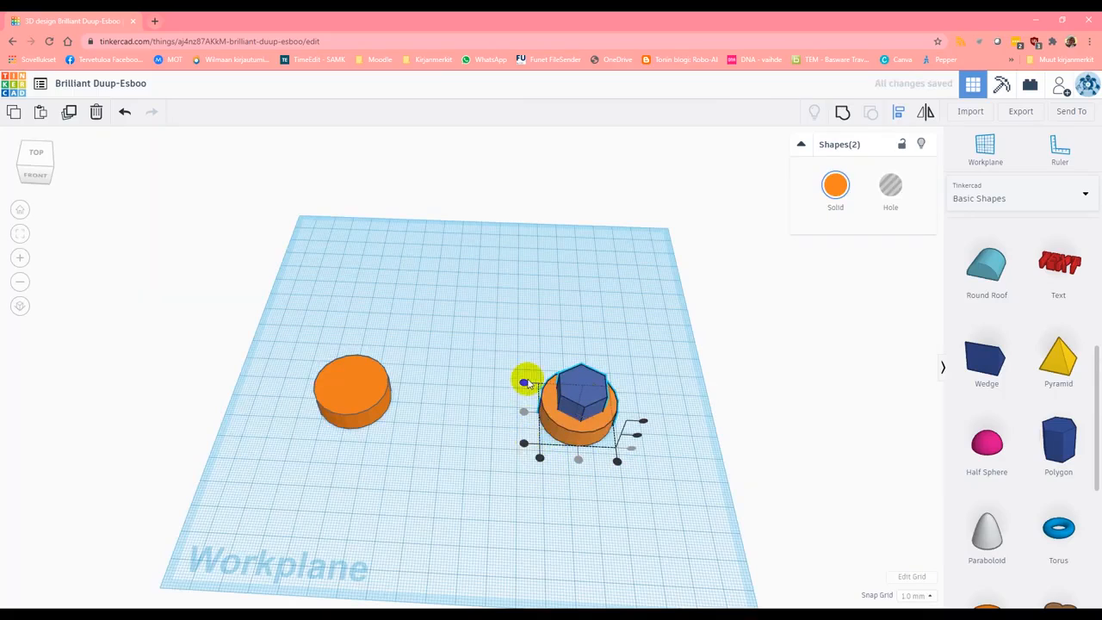
{"action": "left_click", "coordinate": [521, 411]}
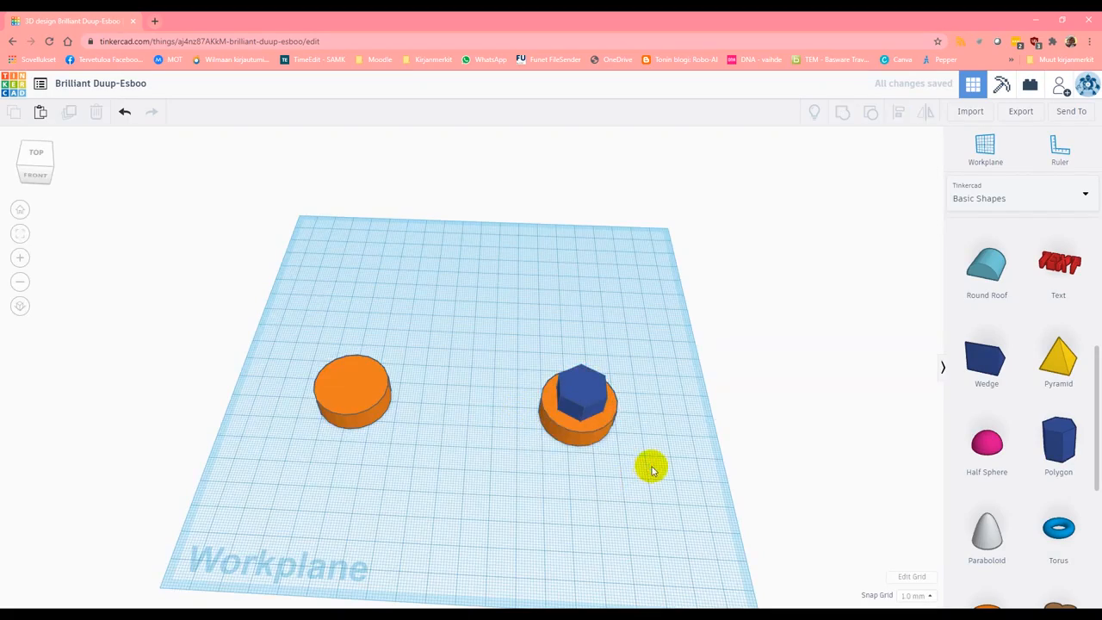
Step: Turn the six-sided polygon on the right-hand cylinder into a hole
{"action": "right_click_drag", "start_coordinate": [649, 465], "coordinate": [663, 442]}
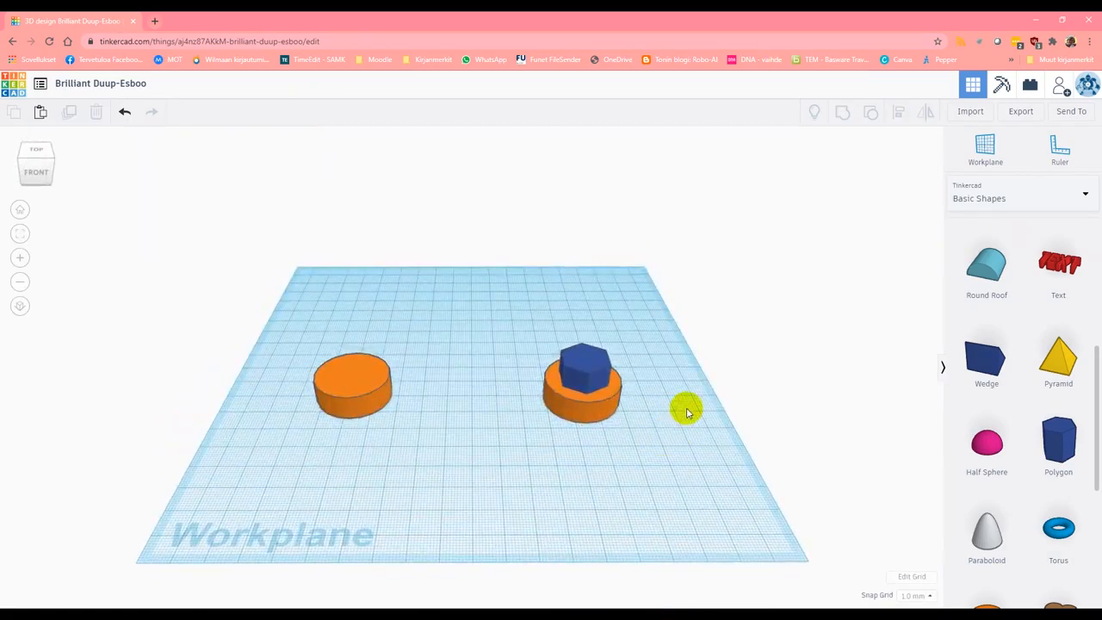
{"action": "left_click", "coordinate": [584, 363]}
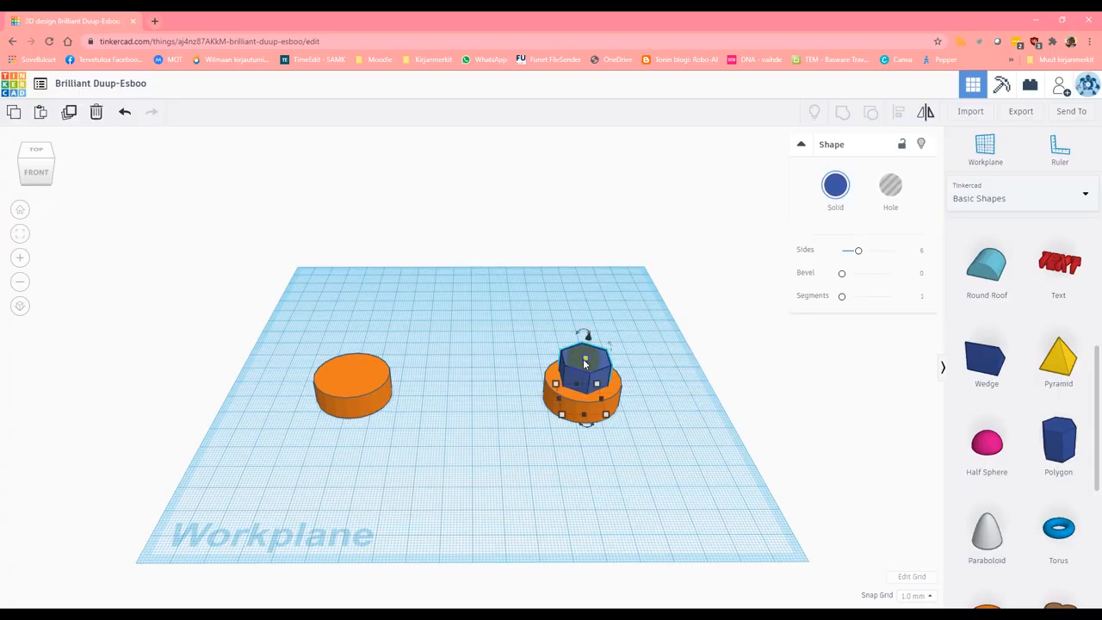
{"action": "left_click", "coordinate": [888, 188]}
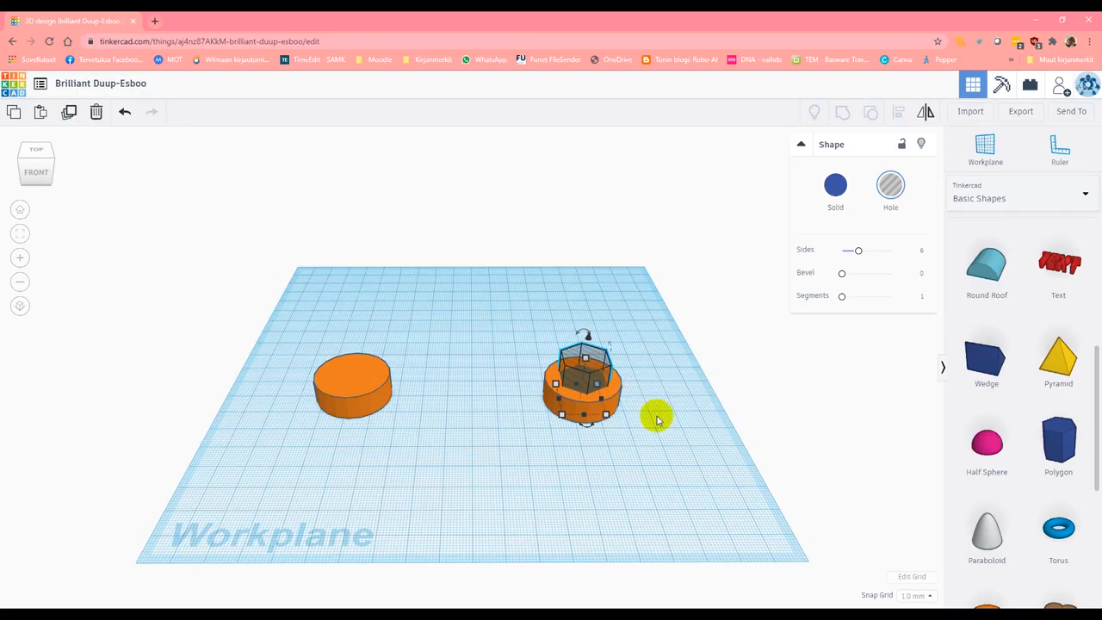
{"action": "left_click", "coordinate": [640, 495]}
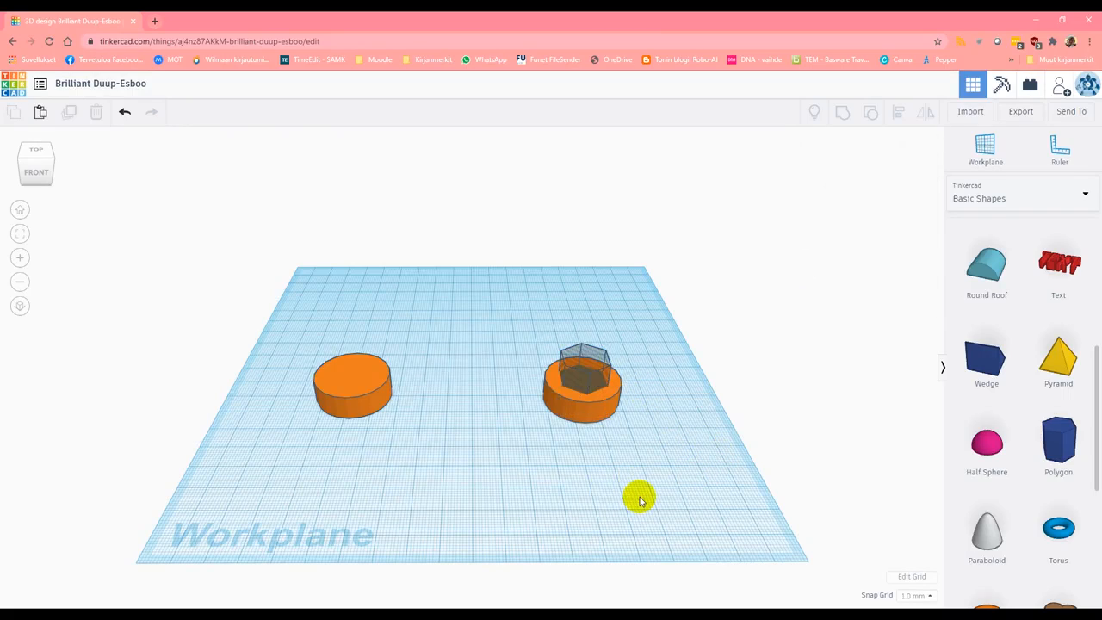
Step: Duplicate the hexagonal hole and move the copy in front of the left-hand cylinder
{"action": "left_click", "coordinate": [586, 352]}
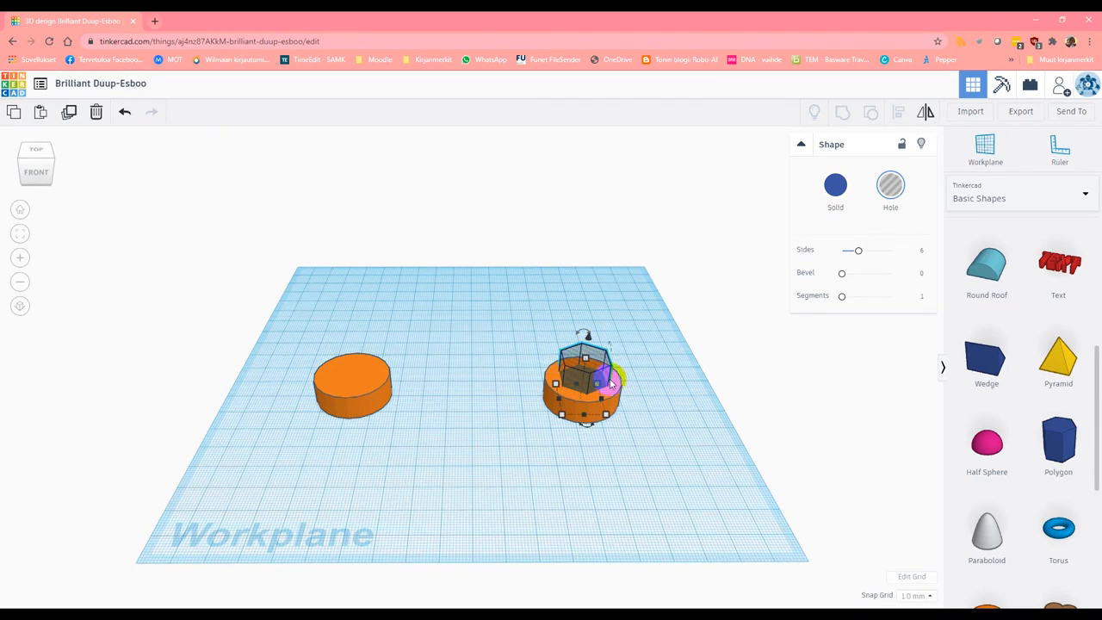
{"action": "mouse_move", "coordinate": [561, 415]}
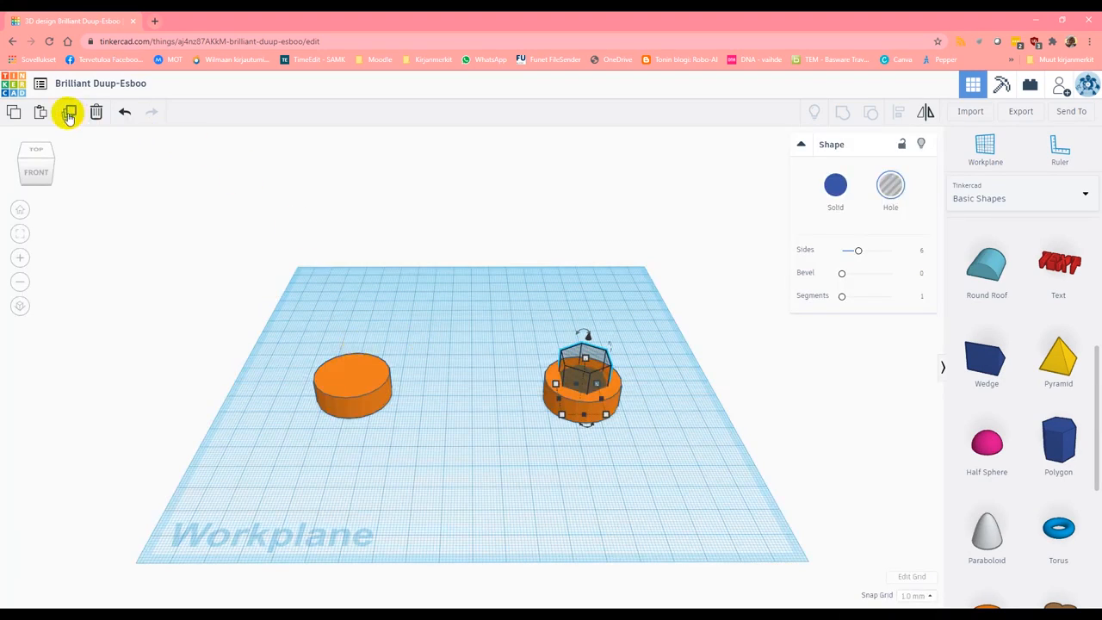
{"action": "left_click", "coordinate": [69, 114]}
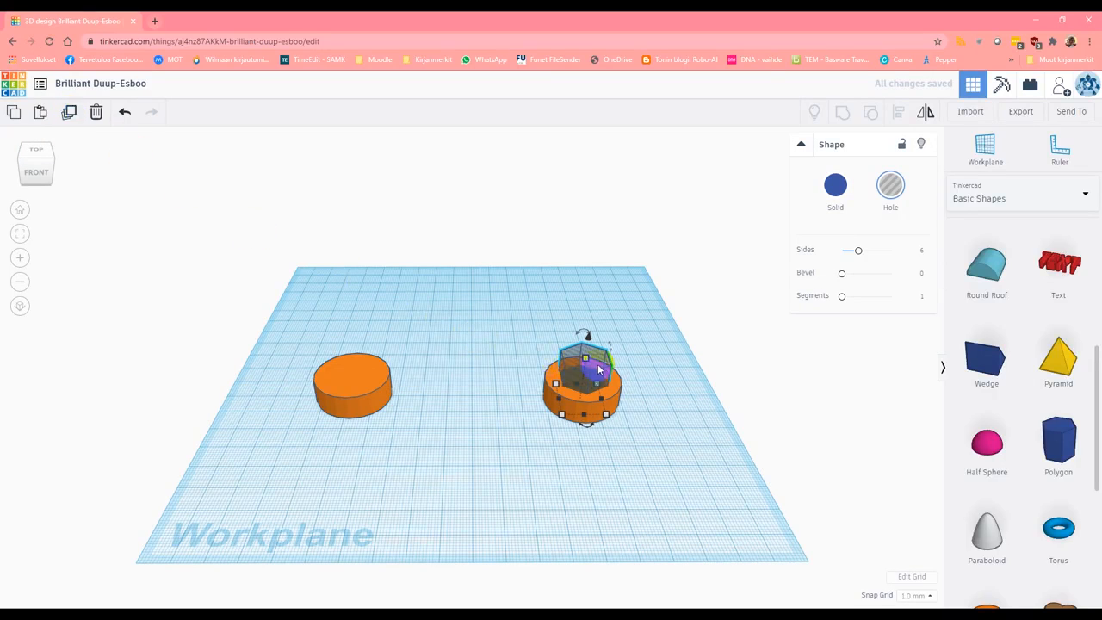
{"action": "left_click_drag", "start_coordinate": [589, 370], "coordinate": [342, 422]}
{"action": "left_click", "coordinate": [694, 421]}
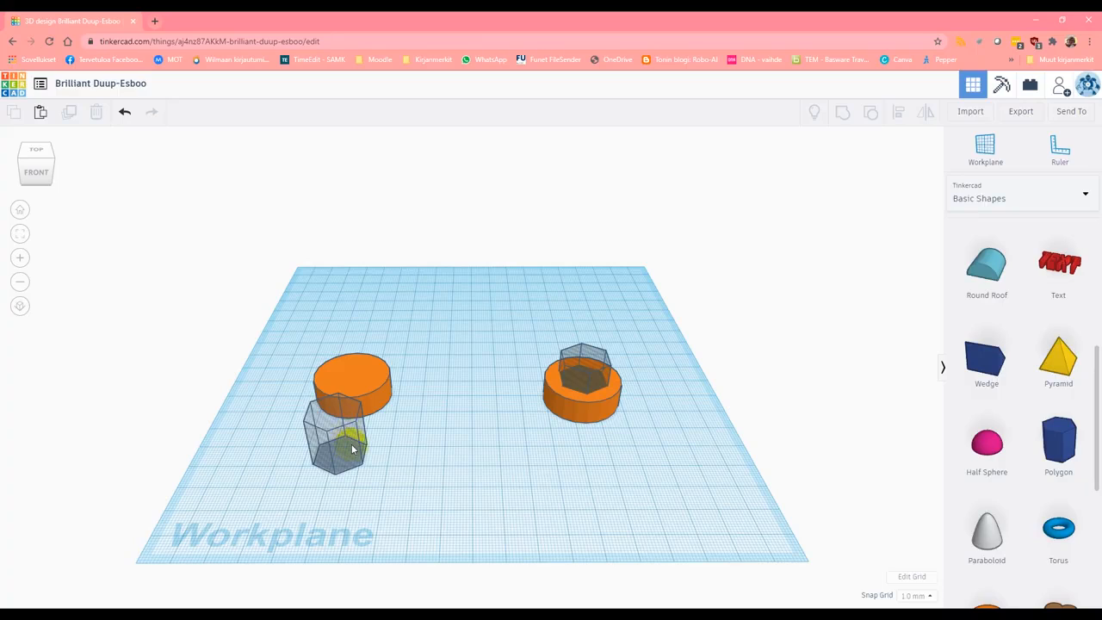
Step: Group the right-hand cylinder with its hexagonal hole to cut the opening through it
{"action": "left_click_drag", "start_coordinate": [520, 313], "coordinate": [649, 432]}
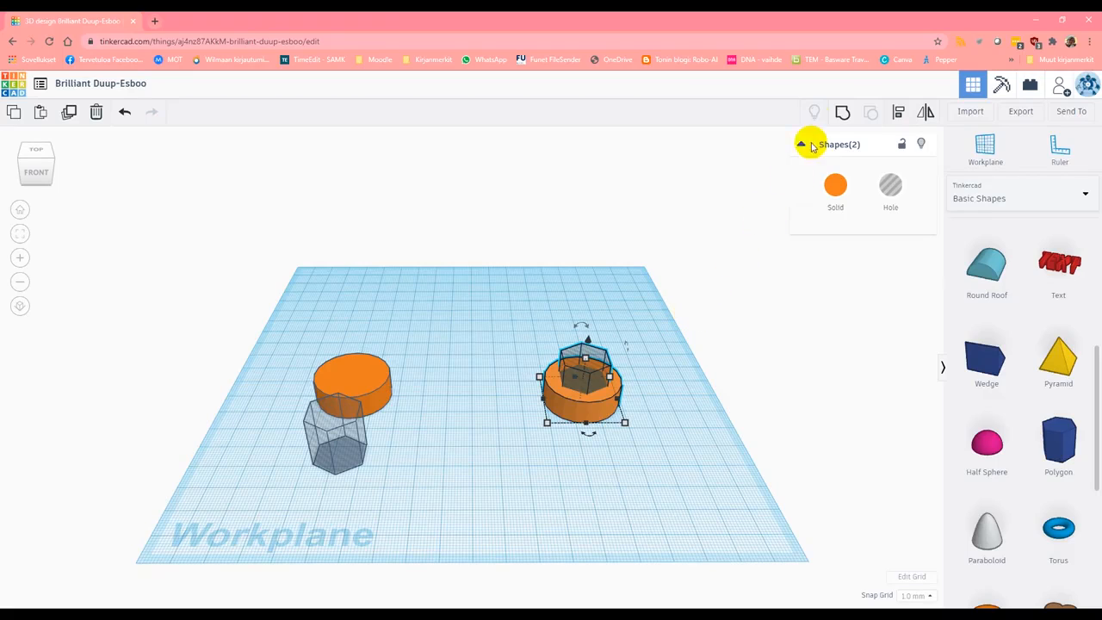
{"action": "left_click", "coordinate": [842, 114]}
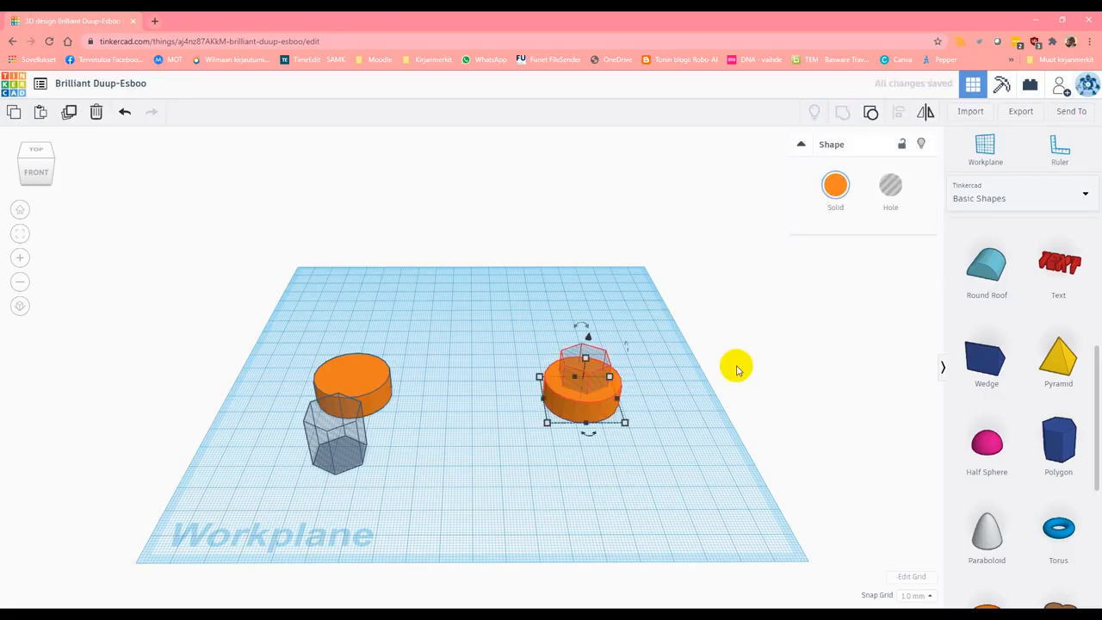
{"action": "right_click_drag", "start_coordinate": [650, 452], "coordinate": [662, 495]}
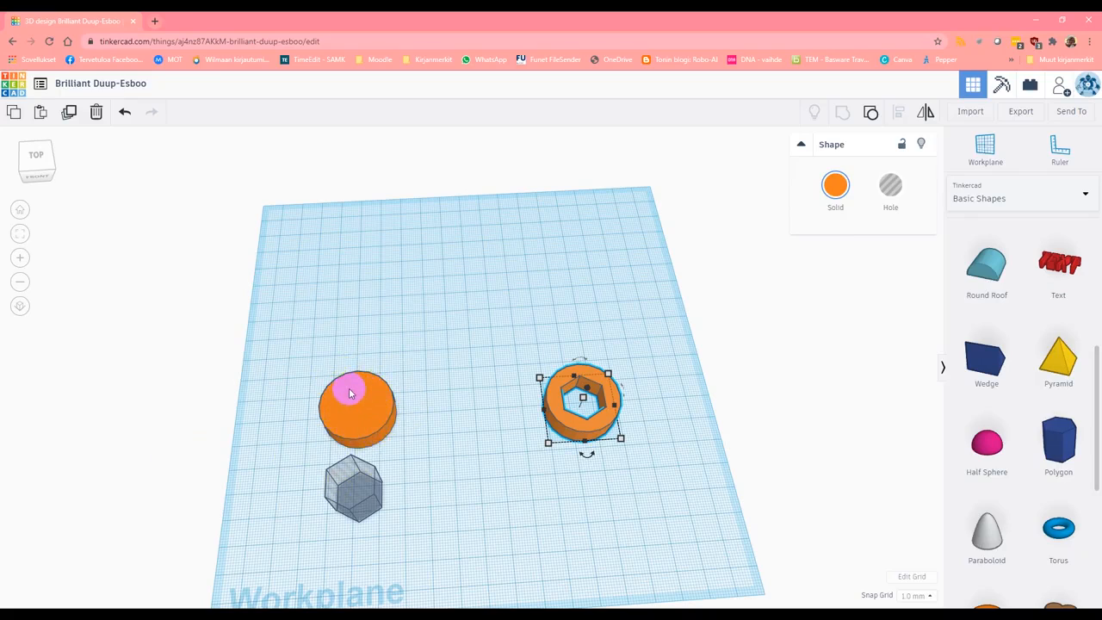
Step: Move the copied hexagonal hole onto the remaining solid cylinder
{"action": "right_click_drag", "start_coordinate": [292, 552], "coordinate": [568, 519]}
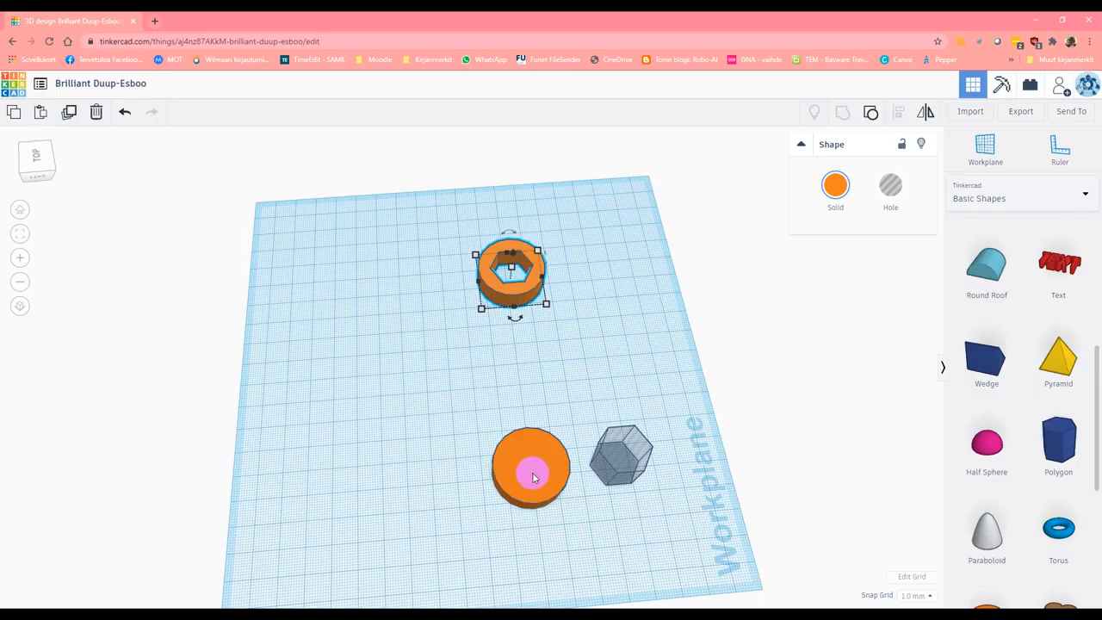
{"action": "left_click", "coordinate": [36, 158]}
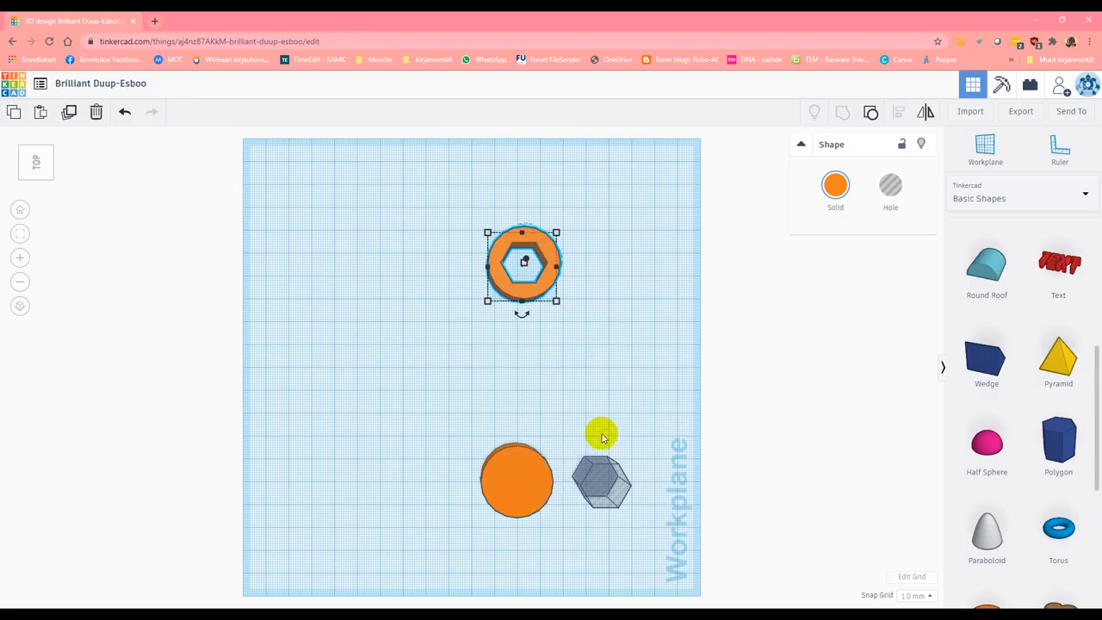
{"action": "right_click_drag", "start_coordinate": [626, 449], "coordinate": [583, 443]}
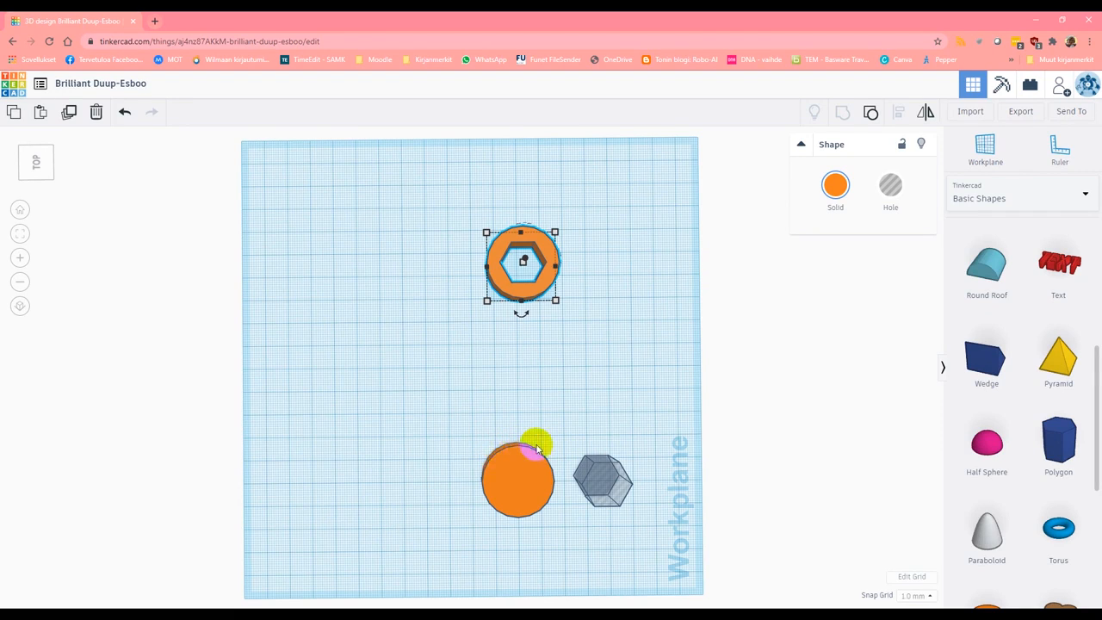
{"action": "right_click_drag", "start_coordinate": [643, 423], "coordinate": [616, 418]}
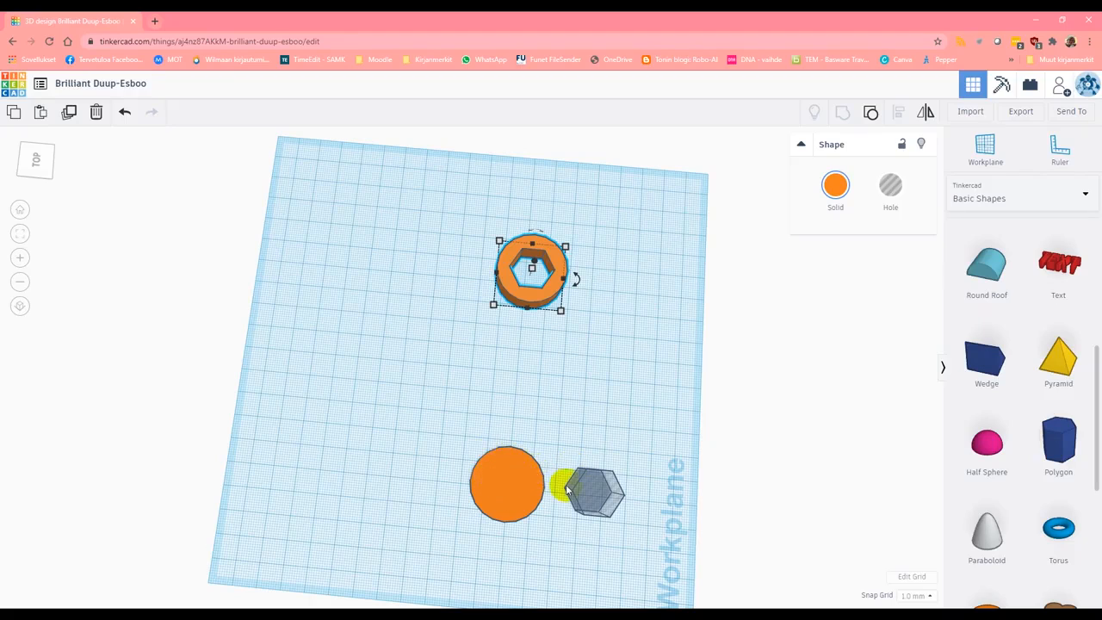
{"action": "left_click_drag", "start_coordinate": [593, 493], "coordinate": [515, 498]}
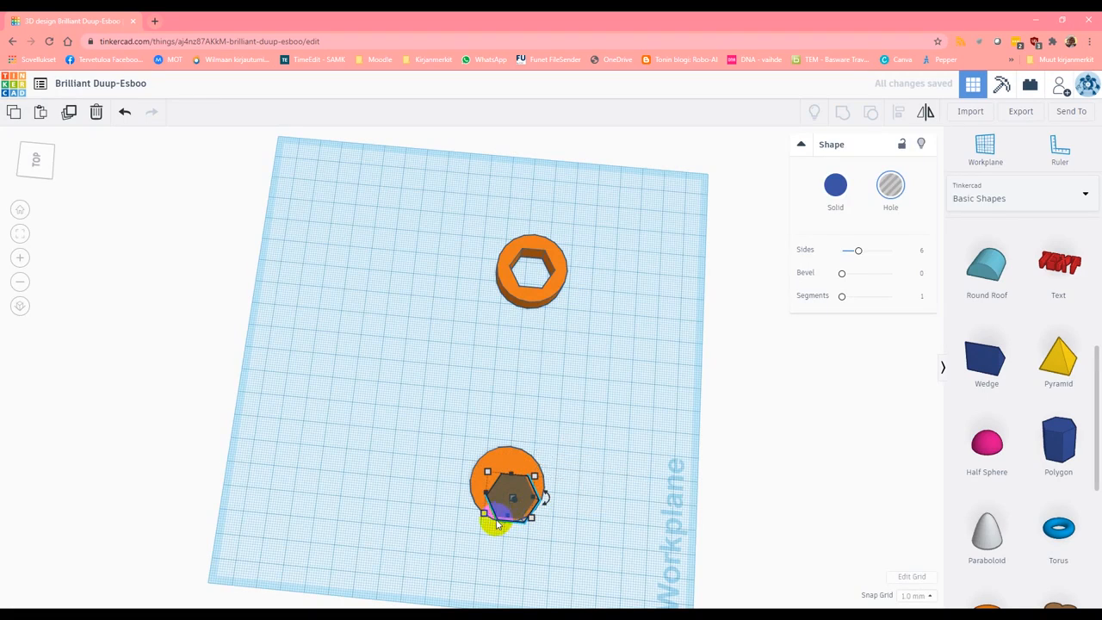
{"action": "right_click_drag", "start_coordinate": [595, 551], "coordinate": [591, 517]}
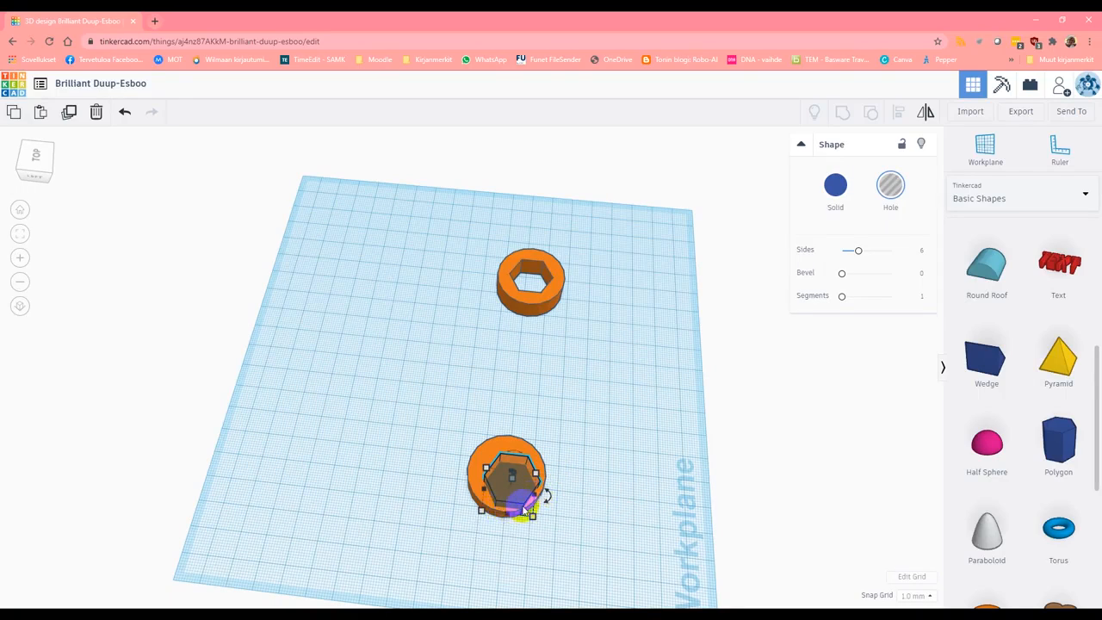
Step: Nudge the hexagonal hole outward so that it overlaps the outer rim of the solid cylinder
{"action": "left_click_drag", "start_coordinate": [517, 489], "coordinate": [520, 492]}
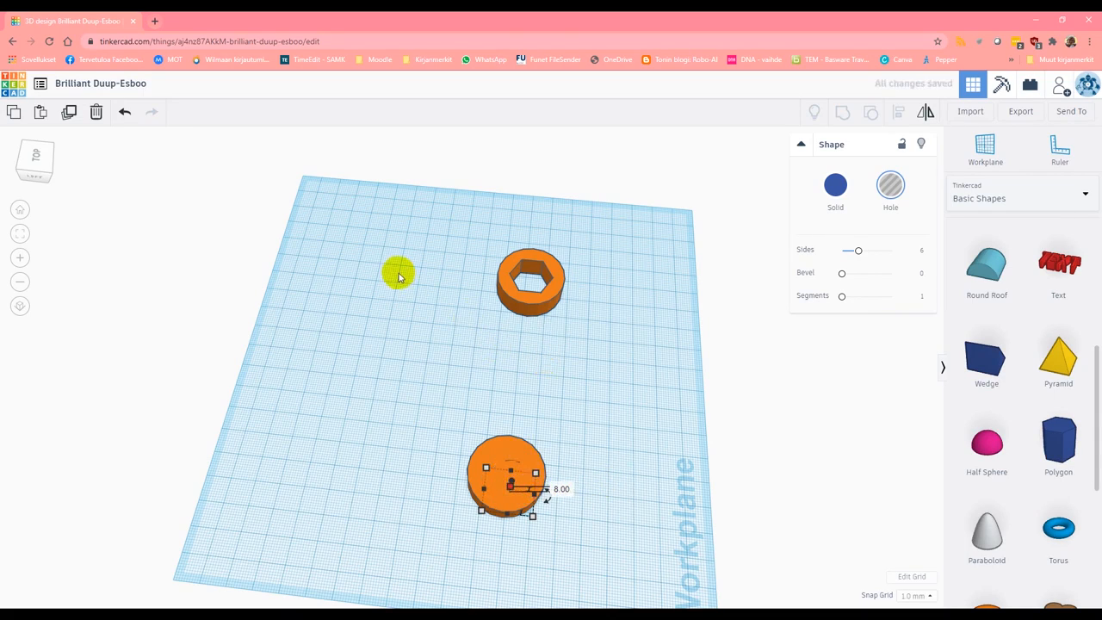
{"action": "left_click", "coordinate": [126, 112]}
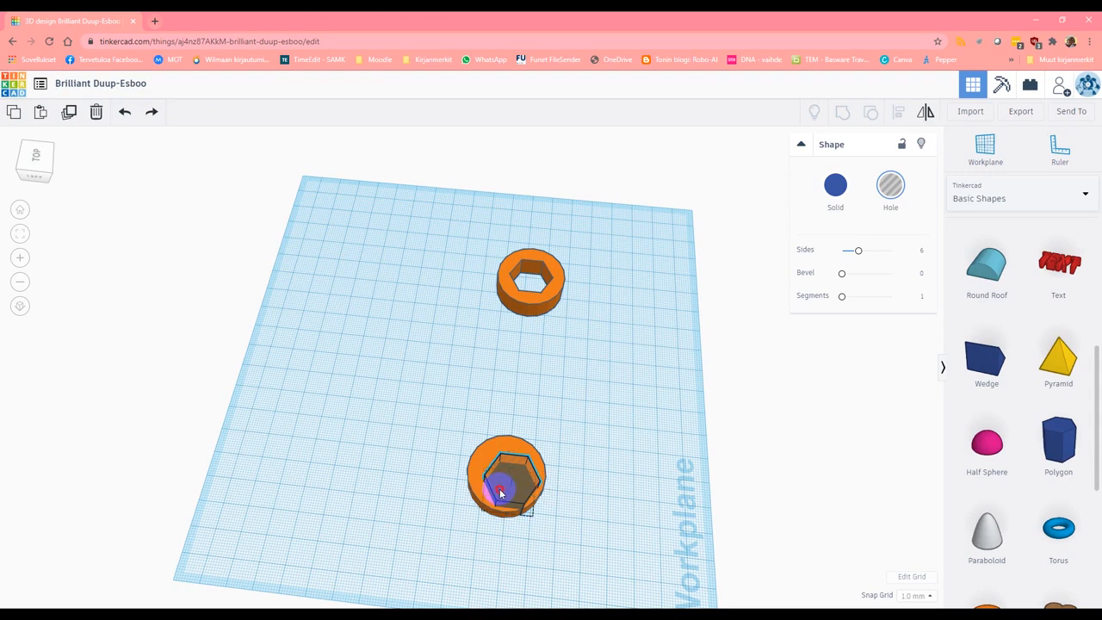
{"action": "left_click_drag", "start_coordinate": [501, 494], "coordinate": [502, 496]}
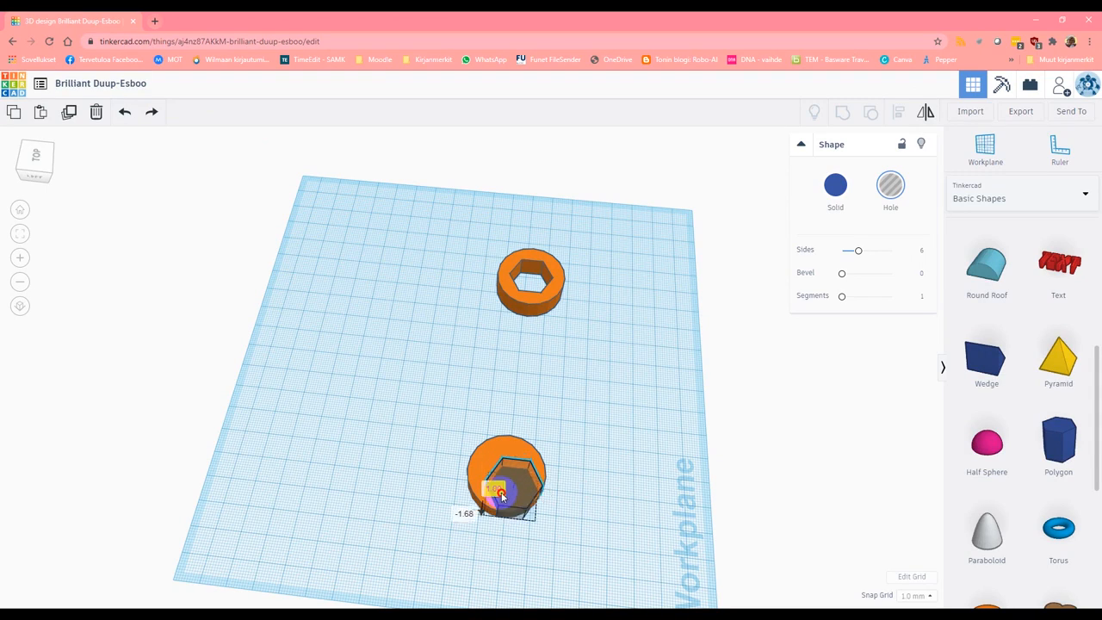
{"action": "left_click_drag", "start_coordinate": [504, 496], "coordinate": [506, 498]}
{"action": "right_click_drag", "start_coordinate": [645, 519], "coordinate": [560, 515]}
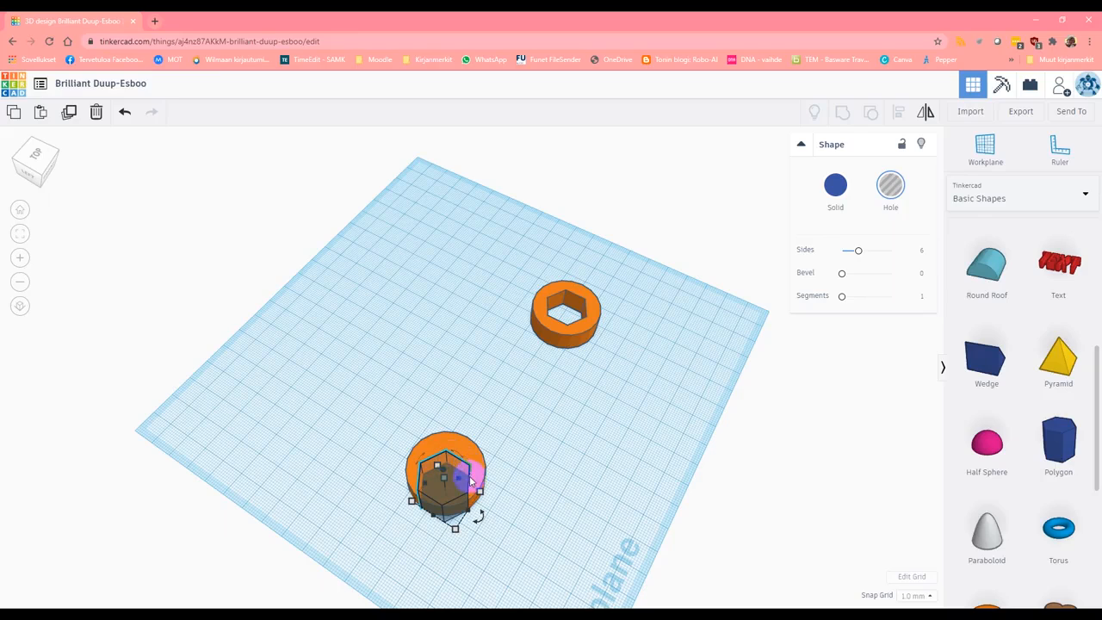
{"action": "mouse_move", "coordinate": [469, 509]}
{"action": "right_click_drag", "start_coordinate": [487, 492], "coordinate": [440, 522]}
Step: Group the solid cylinder with its off-centre hexagonal hole to cut an open-ended jaw
{"action": "left_click_drag", "start_coordinate": [343, 378], "coordinate": [520, 532]}
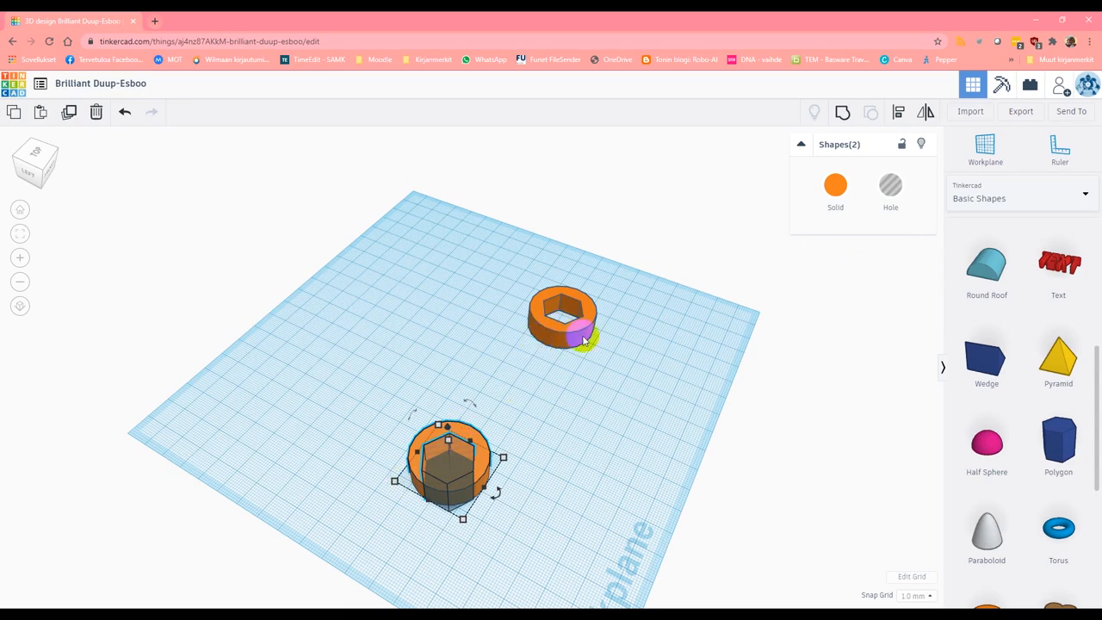
{"action": "left_click", "coordinate": [842, 115]}
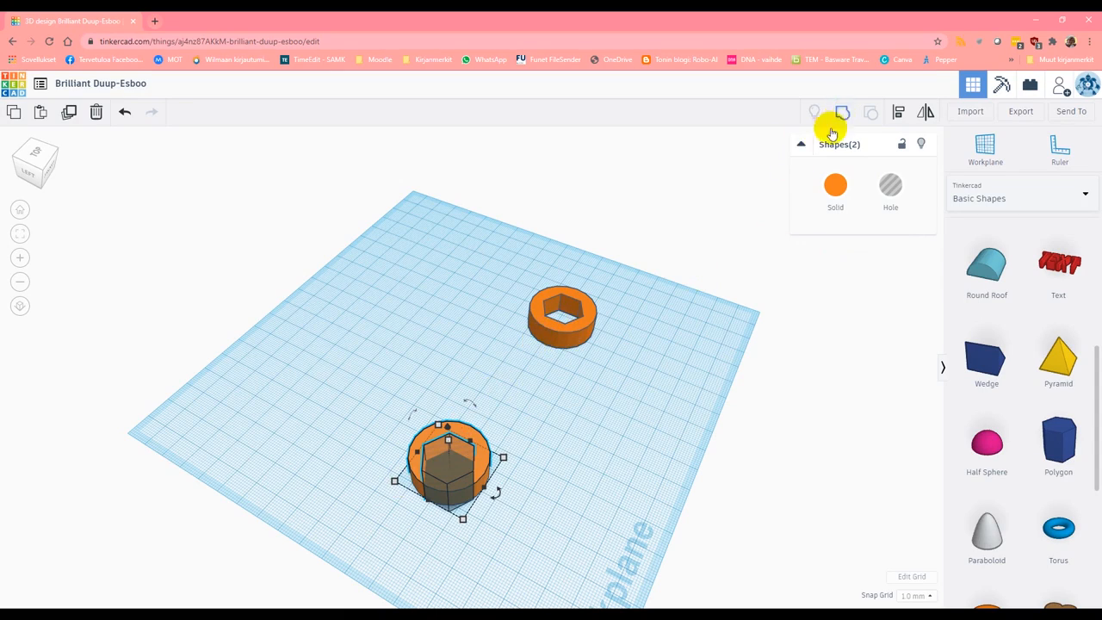
{"action": "left_click", "coordinate": [604, 466]}
{"action": "right_click_drag", "start_coordinate": [664, 423], "coordinate": [560, 440]}
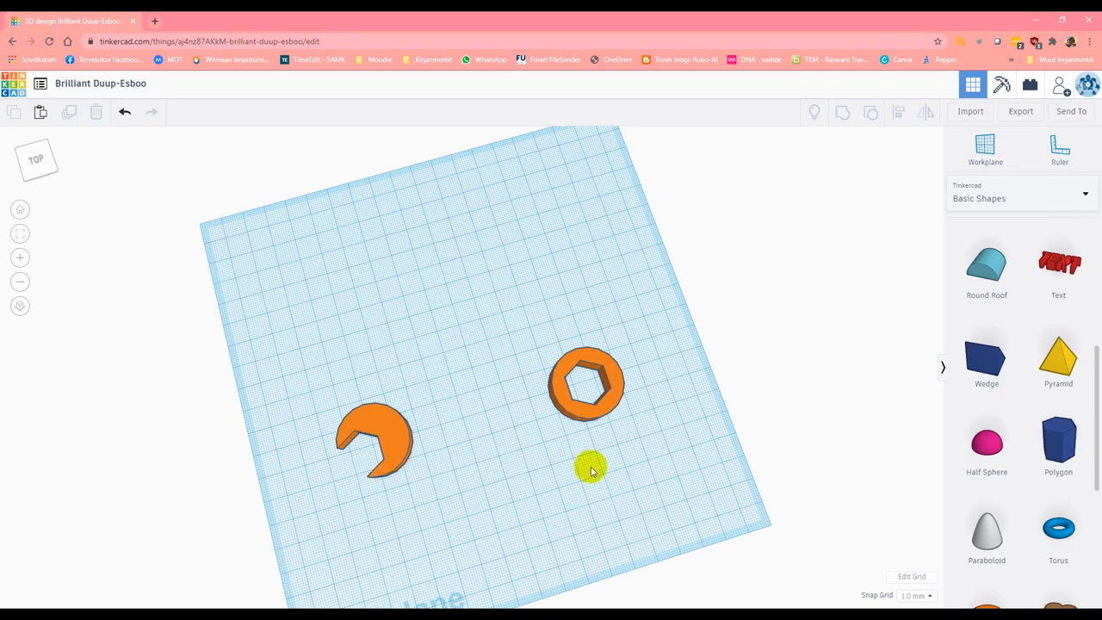
Step: Place a solid Box shape on the workplane between the two wrench heads
{"action": "right_click_drag", "start_coordinate": [564, 457], "coordinate": [552, 416]}
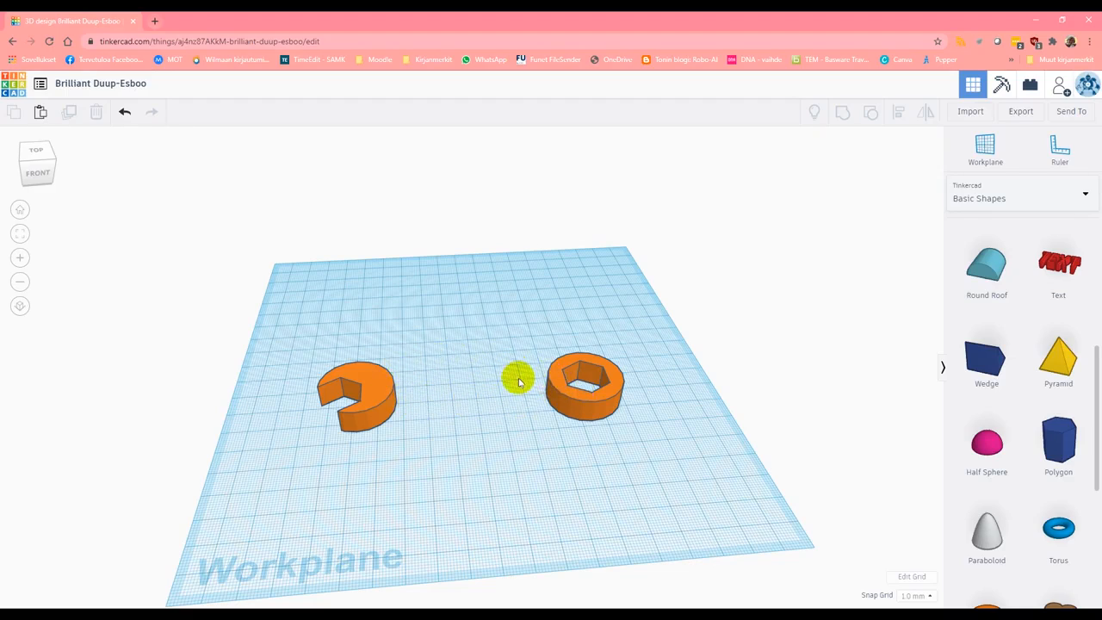
{"action": "scroll", "coordinate": [1036, 330], "scroll_direction": "up", "scroll_amount": 1}
{"action": "scroll", "coordinate": [1036, 330], "scroll_direction": "up", "scroll_amount": 3}
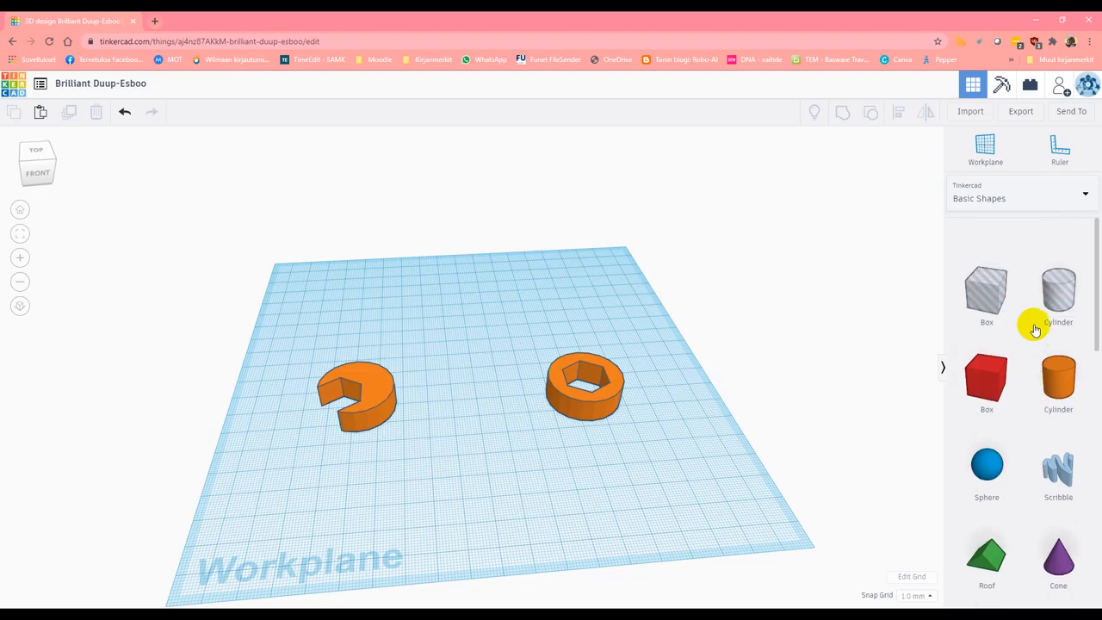
{"action": "left_click_drag", "start_coordinate": [990, 344], "coordinate": [446, 435]}
Step: Set the red box's height to 8 mm
{"action": "left_click", "coordinate": [608, 396]}
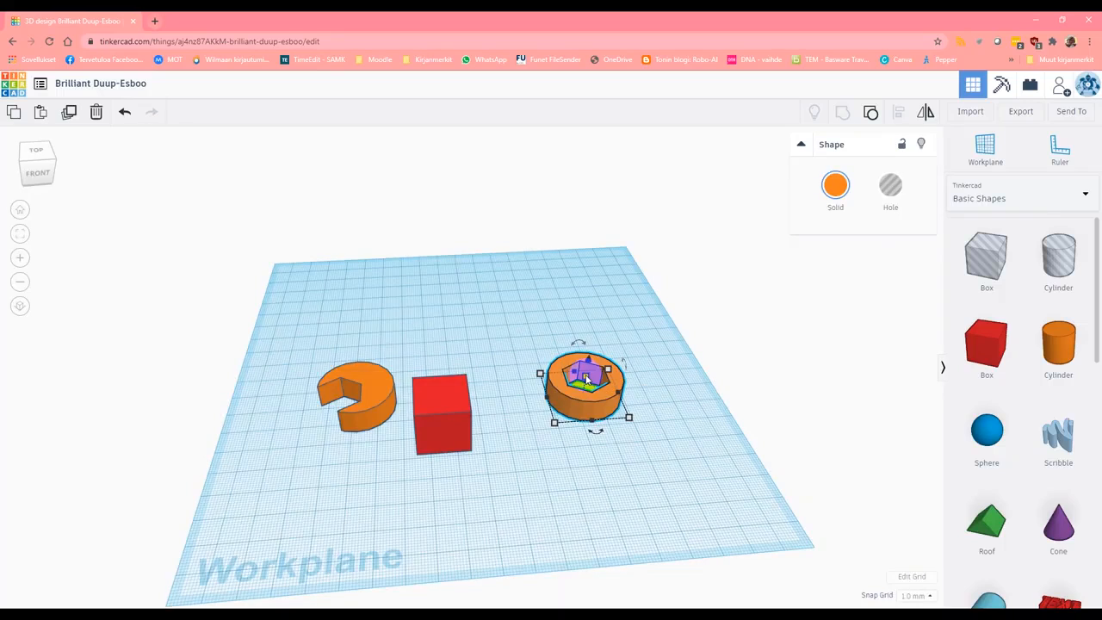
{"action": "left_click", "coordinate": [440, 434]}
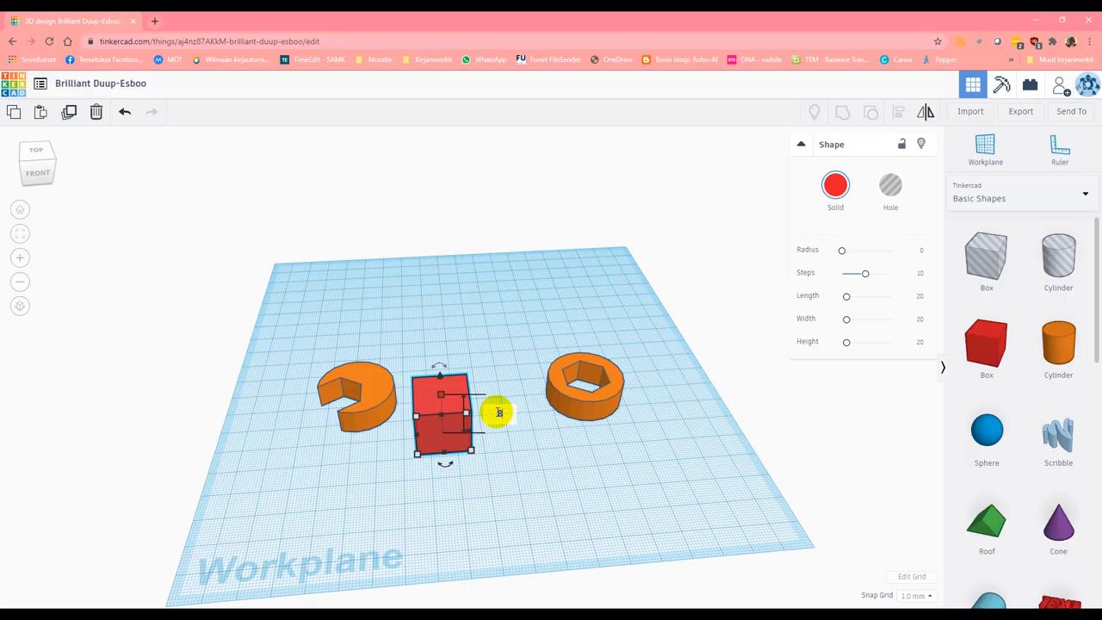
{"action": "key", "text": "Return"}
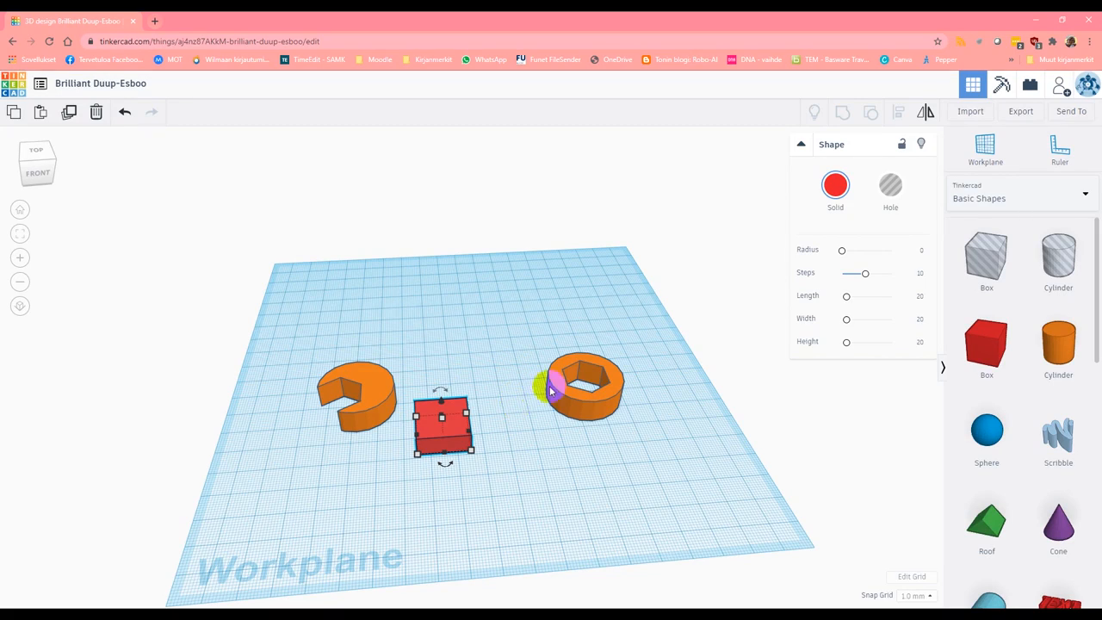
Step: Check the closed ring head's footprint and set the red box's front-to-back size to 17 mm
{"action": "left_click", "coordinate": [600, 416]}
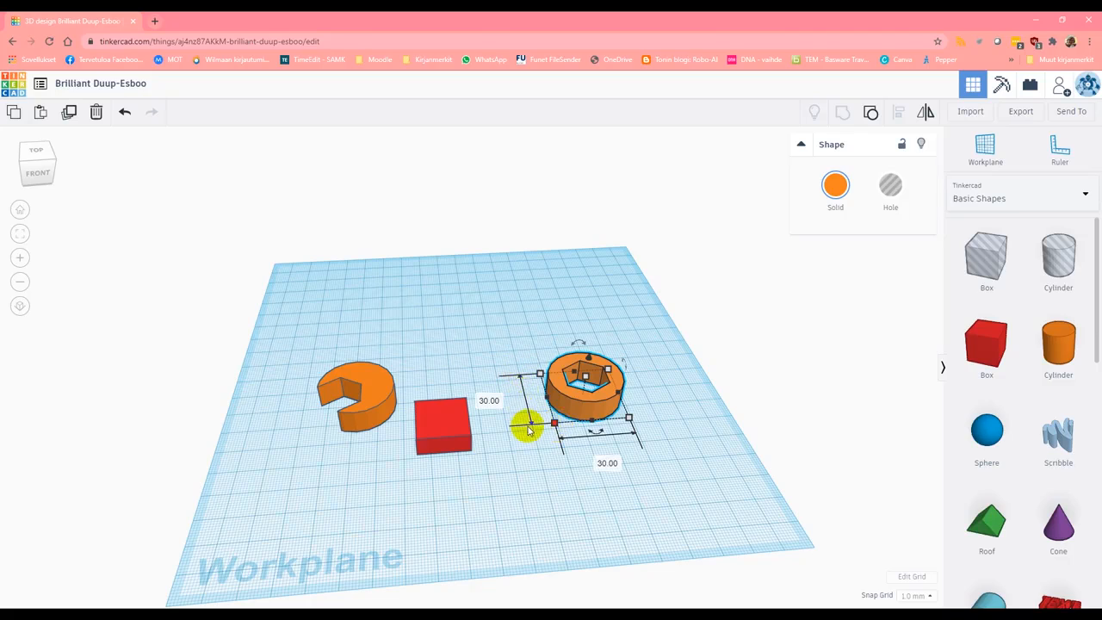
{"action": "left_click", "coordinate": [455, 423]}
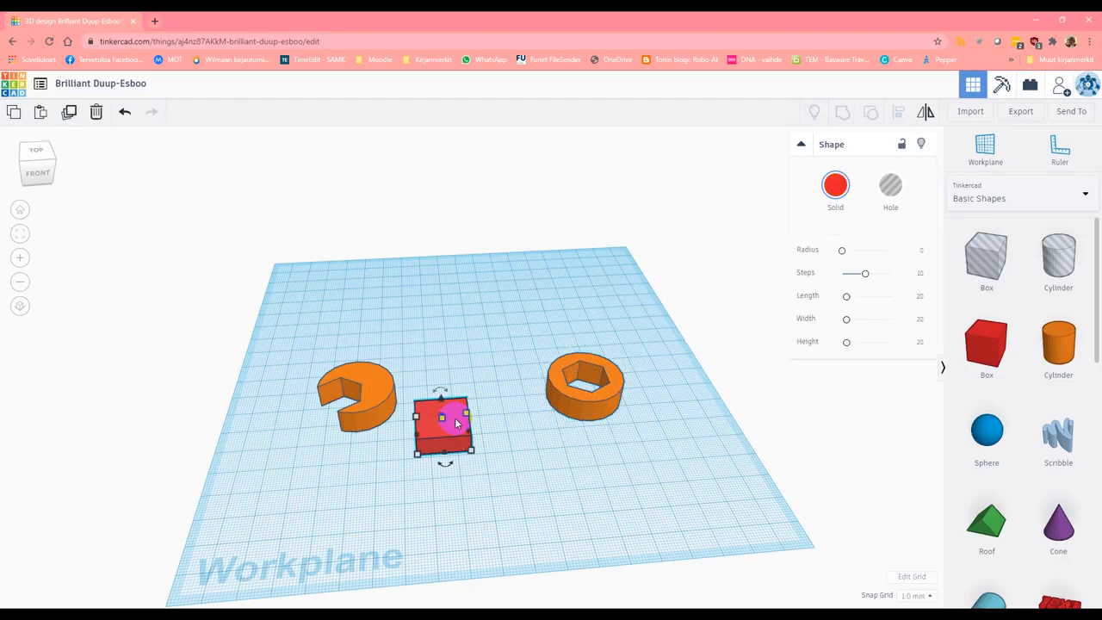
{"action": "mouse_move", "coordinate": [473, 451]}
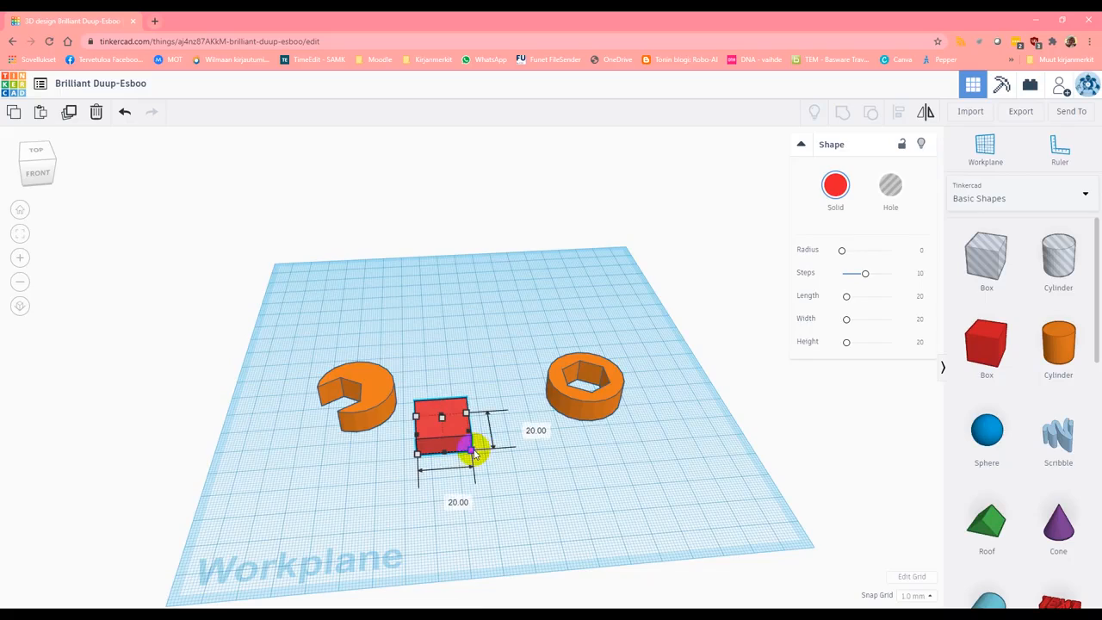
{"action": "left_click", "coordinate": [523, 429]}
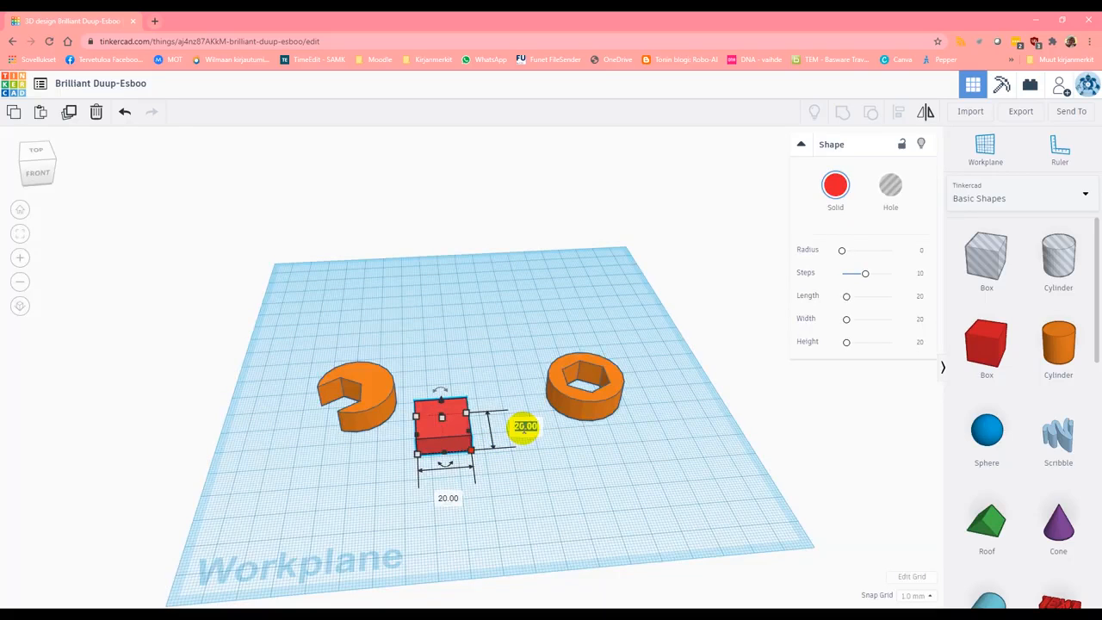
{"action": "type", "text": "17"}
{"action": "key", "text": "Return"}
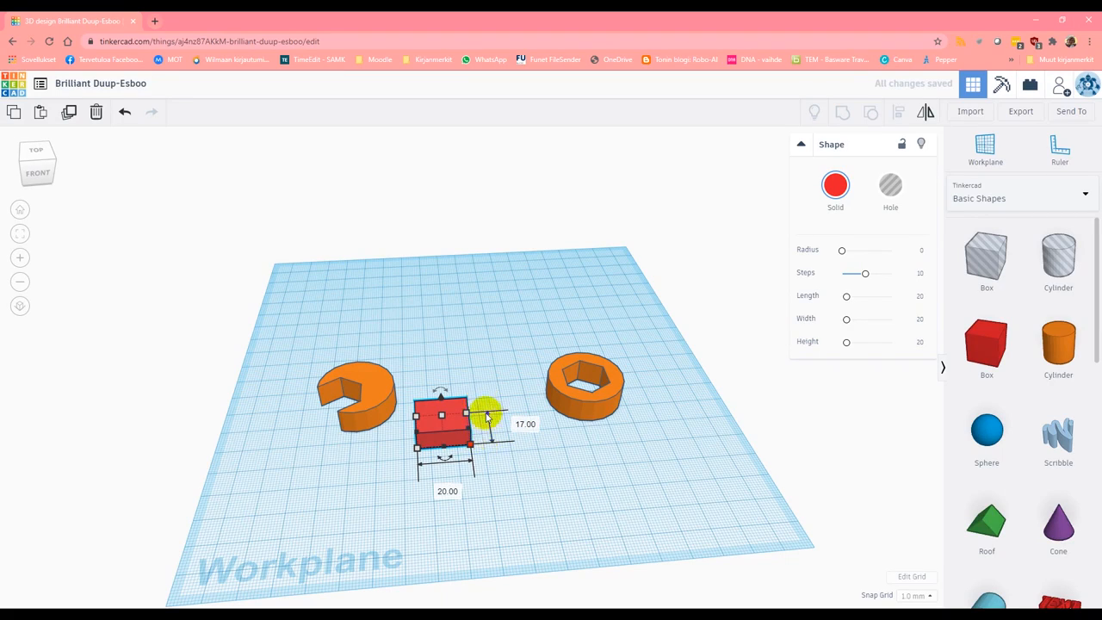
Step: Move the red box closer to the ring head and set its side-to-side length to 100 mm
{"action": "left_click_drag", "start_coordinate": [465, 423], "coordinate": [515, 395]}
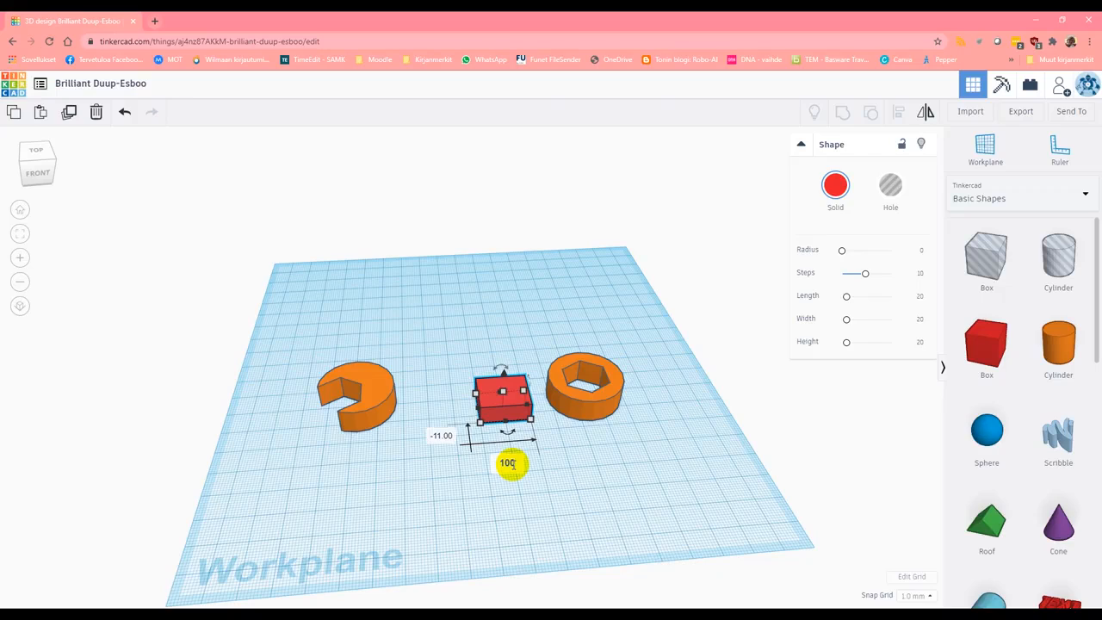
{"action": "key", "text": "Return"}
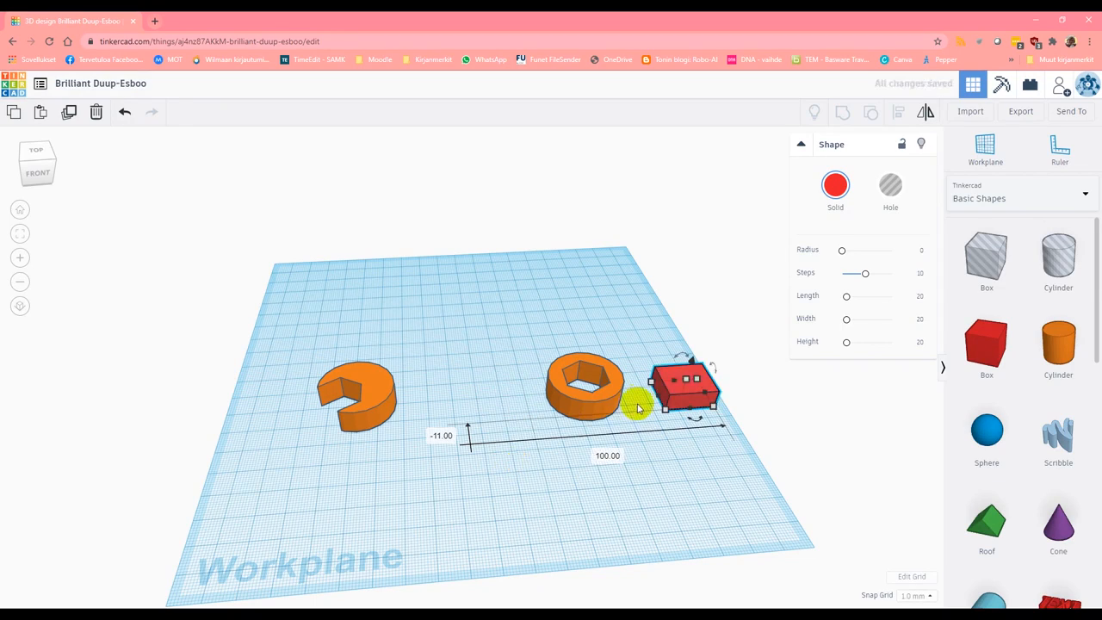
{"action": "left_click", "coordinate": [125, 111]}
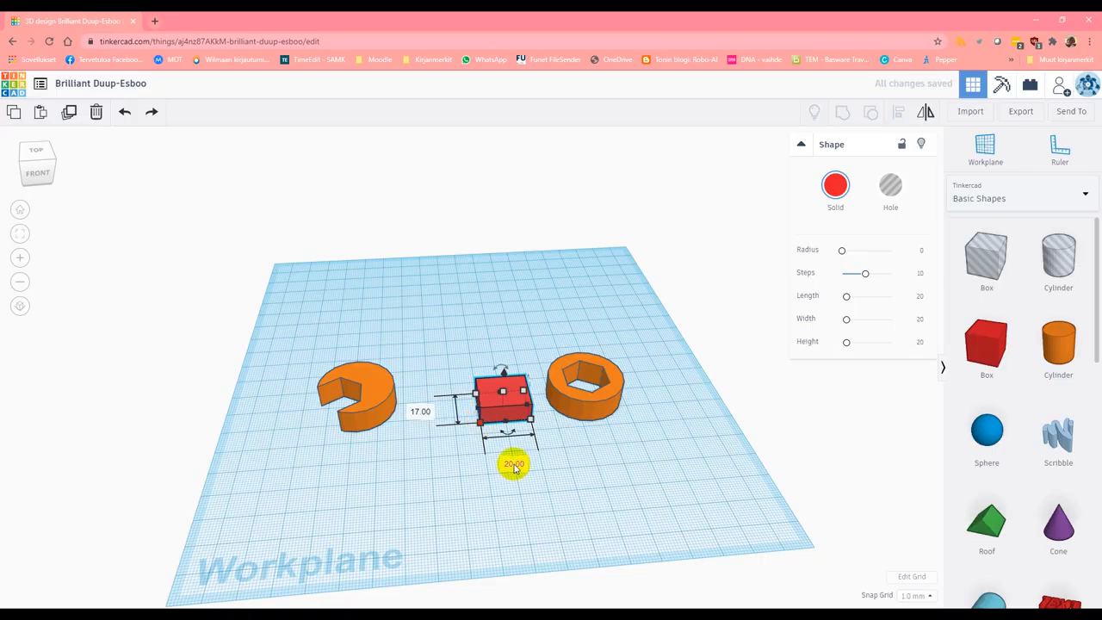
{"action": "type", "text": "100"}
{"action": "key", "text": "Return"}
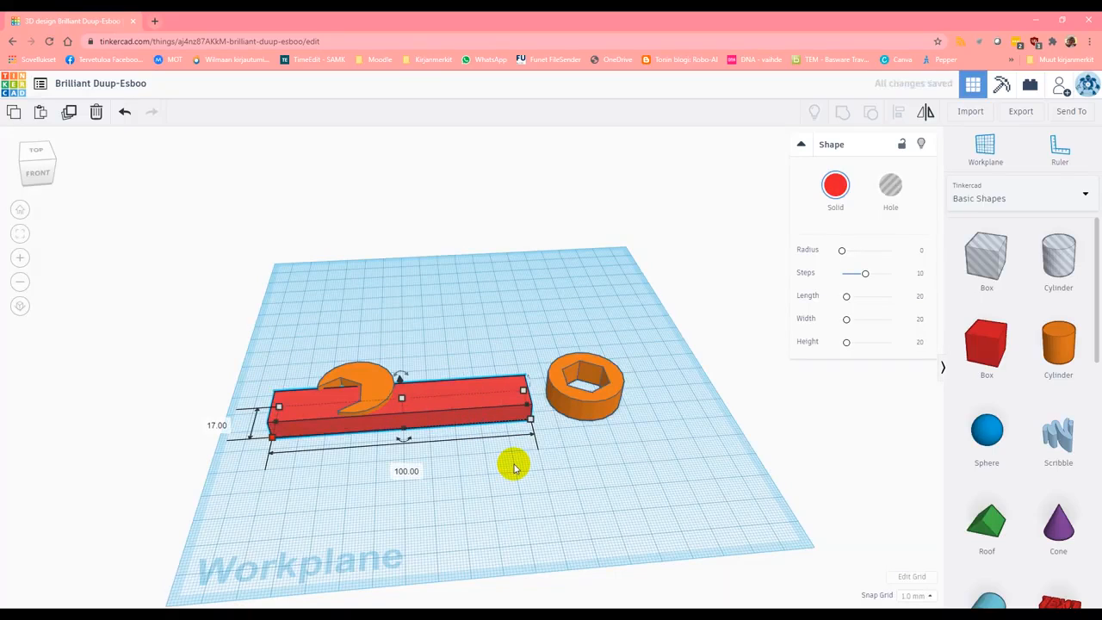
Step: Reposition the long red handle and both orange heads so that each head joins one end of the handle
{"action": "left_click_drag", "start_coordinate": [448, 401], "coordinate": [508, 393]}
{"action": "left_click_drag", "start_coordinate": [360, 374], "coordinate": [318, 389]}
{"action": "left_click_drag", "start_coordinate": [593, 384], "coordinate": [608, 404]}
{"action": "right_click_drag", "start_coordinate": [571, 468], "coordinate": [468, 438]}
{"action": "left_click", "coordinate": [469, 439]}
{"action": "left_click_drag", "start_coordinate": [470, 439], "coordinate": [505, 468]}
{"action": "right_click_drag", "start_coordinate": [310, 440], "coordinate": [480, 452]}
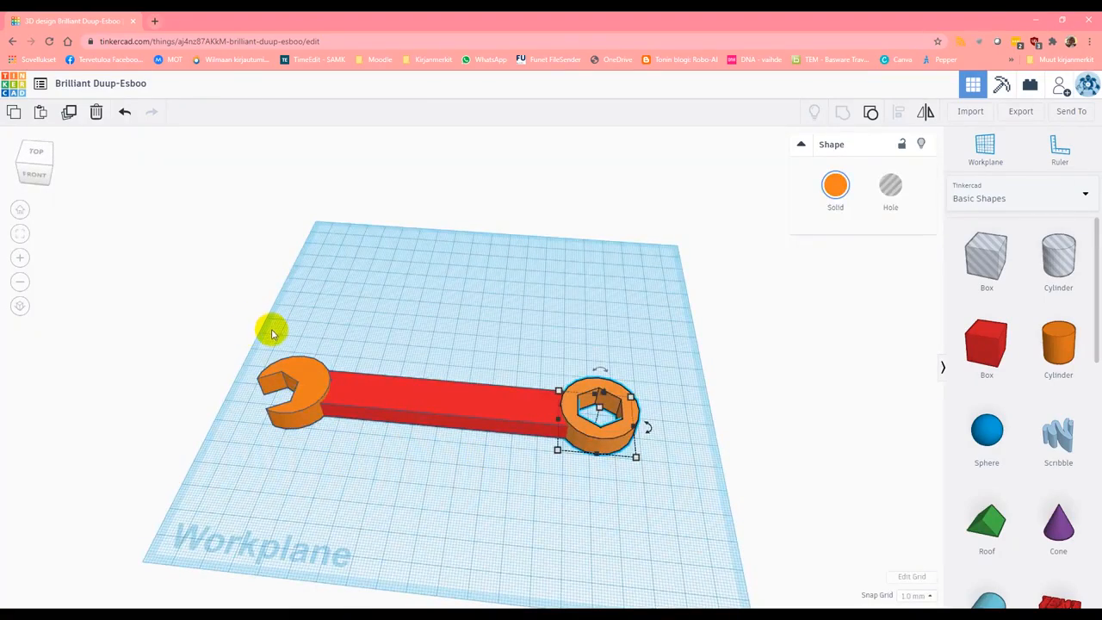
Step: Select the handle and both heads and align their centres front to back
{"action": "left_click_drag", "start_coordinate": [267, 332], "coordinate": [647, 472]}
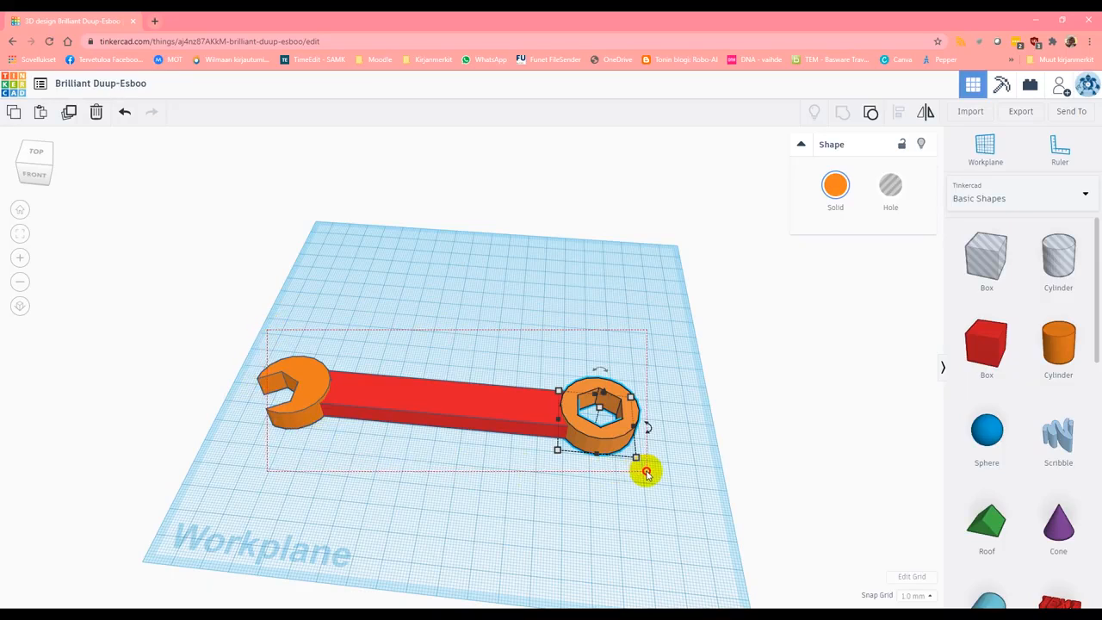
{"action": "left_click_drag", "start_coordinate": [647, 472], "coordinate": [646, 472]}
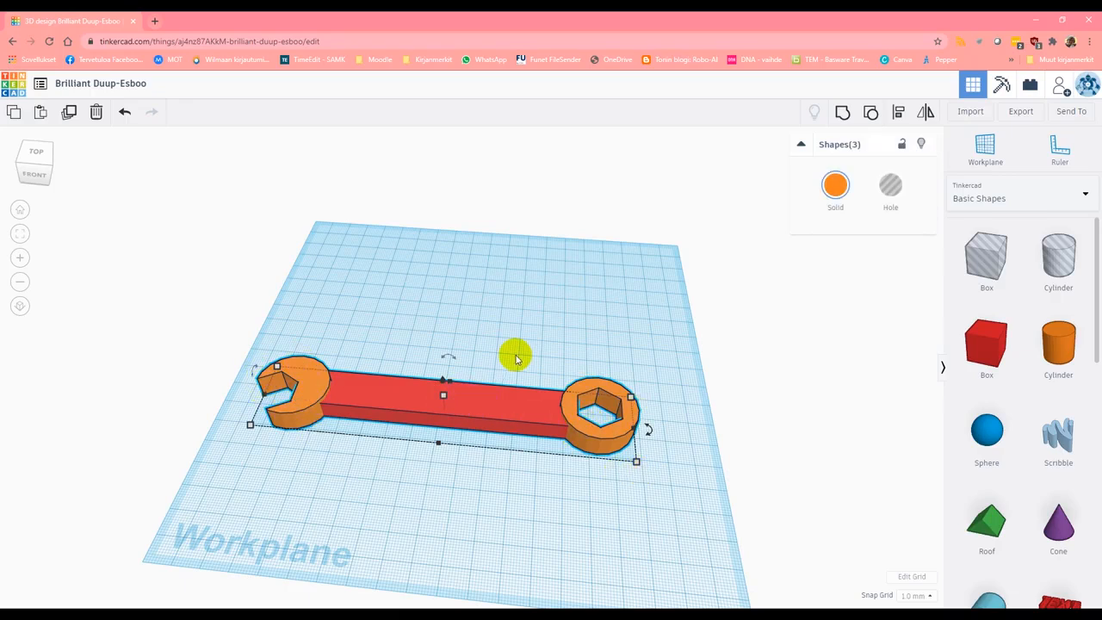
{"action": "left_click", "coordinate": [900, 116]}
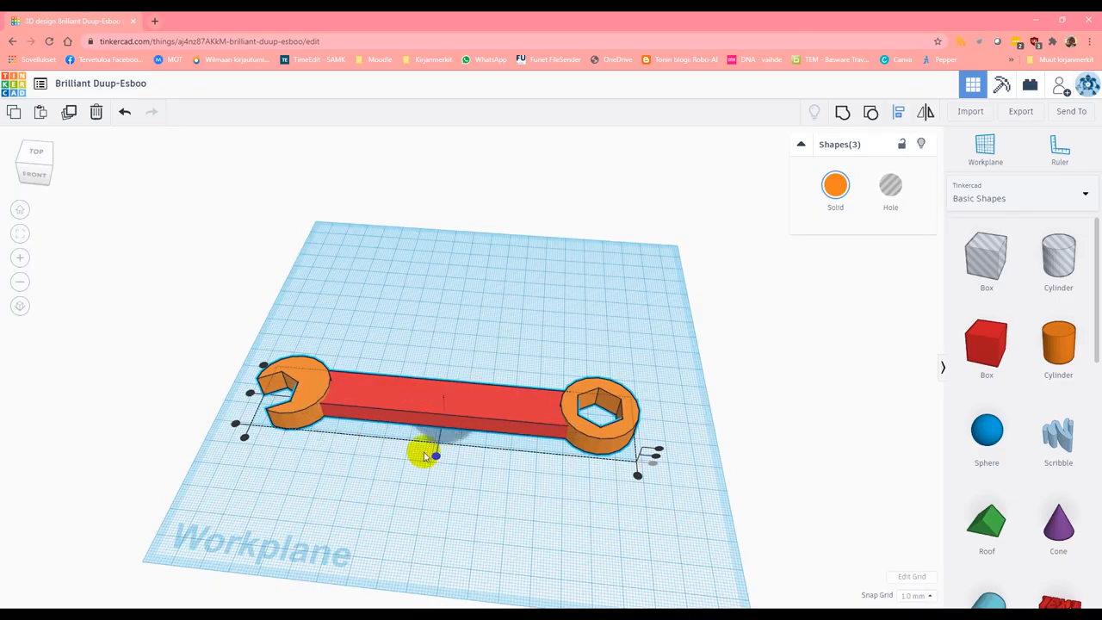
{"action": "left_click", "coordinate": [437, 455]}
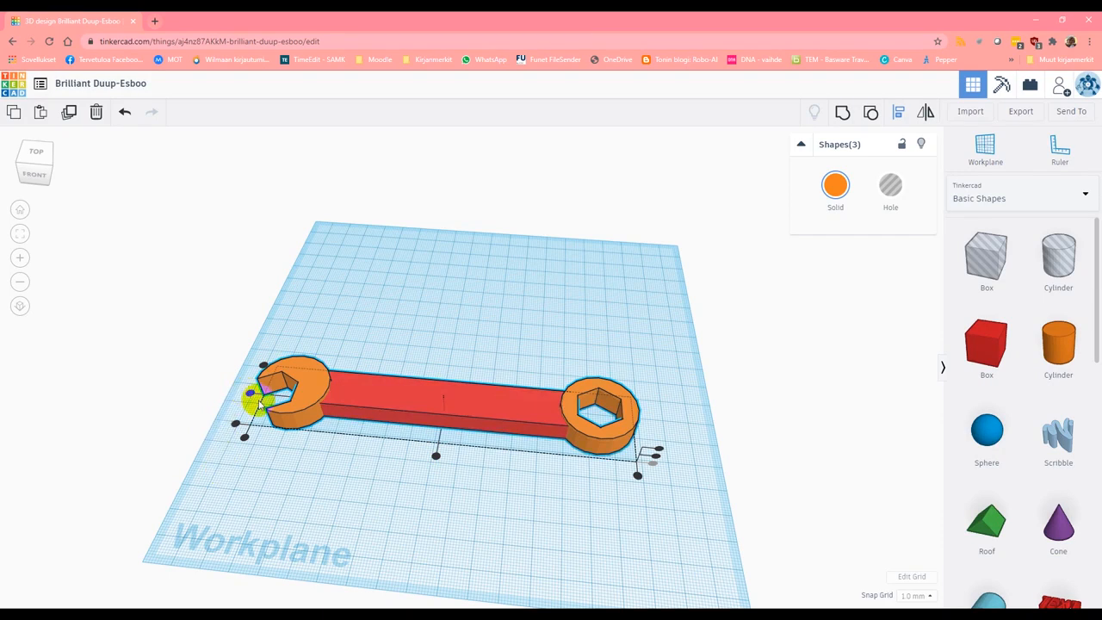
{"action": "right_click_drag", "start_coordinate": [216, 512], "coordinate": [285, 506]}
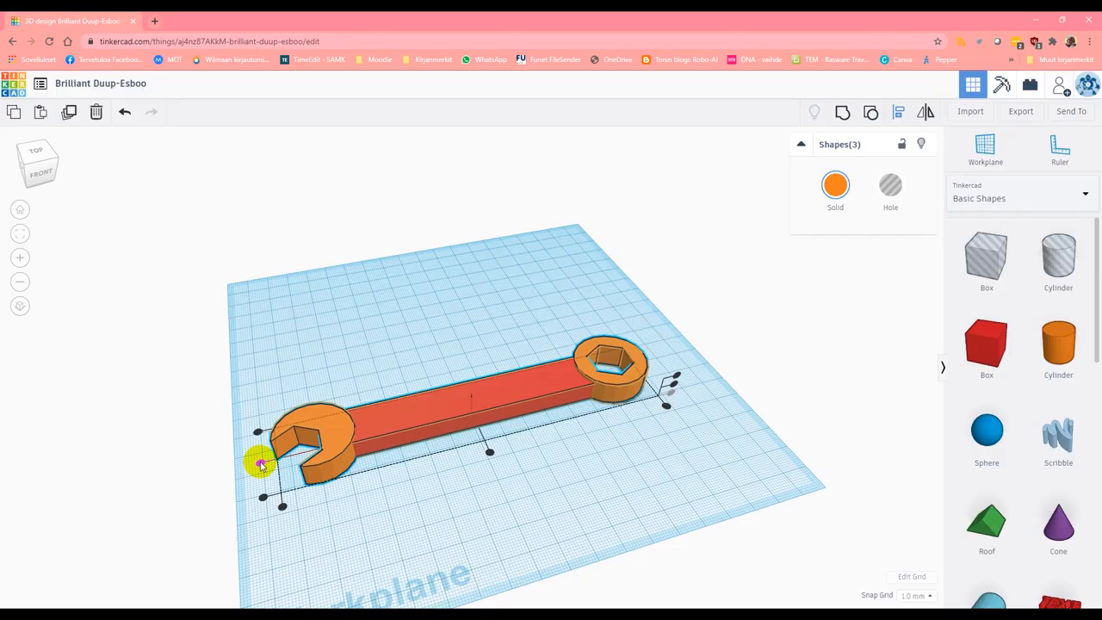
{"action": "left_click", "coordinate": [261, 465]}
{"action": "right_click_drag", "start_coordinate": [557, 509], "coordinate": [524, 550]}
{"action": "key", "text": "l"}
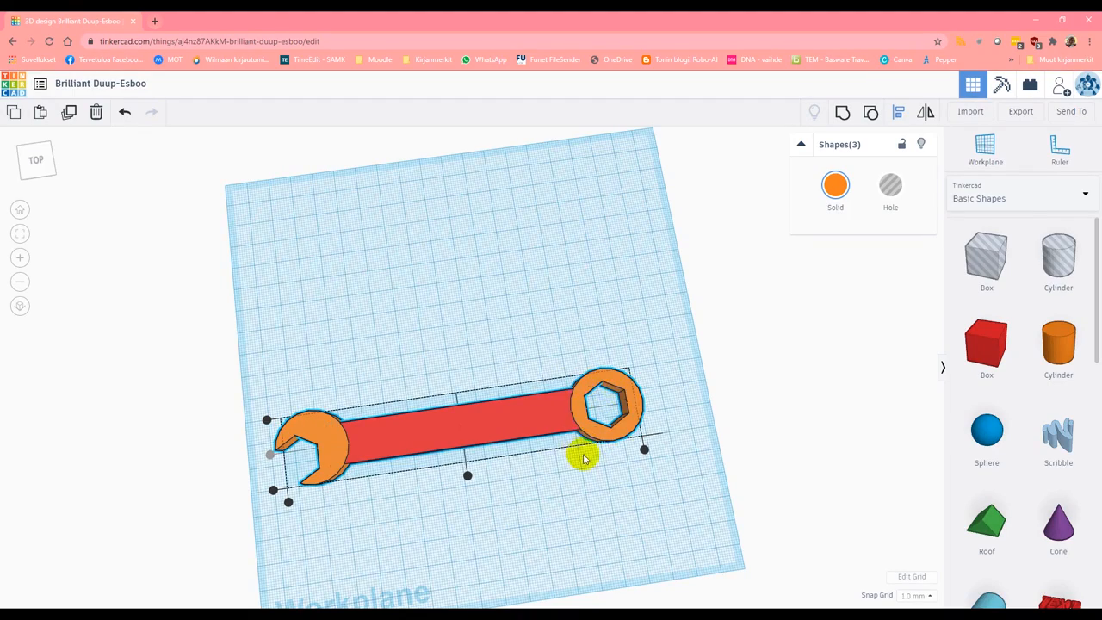
Step: Align the handle and both heads to their common mid-height and inspect the joints from several angles
{"action": "right_click_drag", "start_coordinate": [335, 509], "coordinate": [433, 419]}
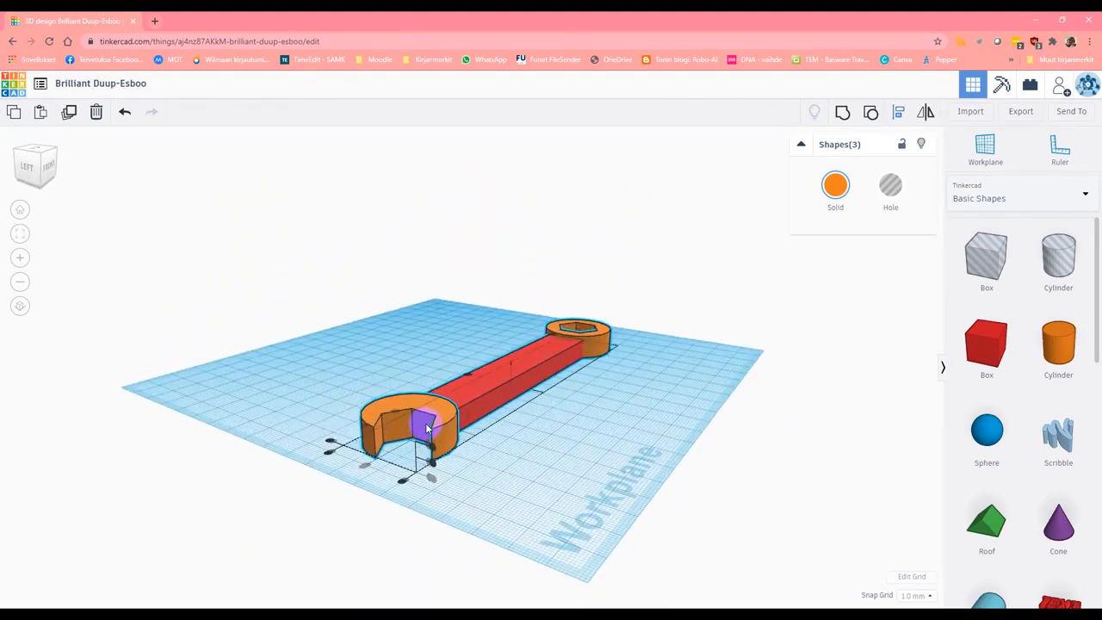
{"action": "right_click_drag", "start_coordinate": [588, 422], "coordinate": [227, 458]}
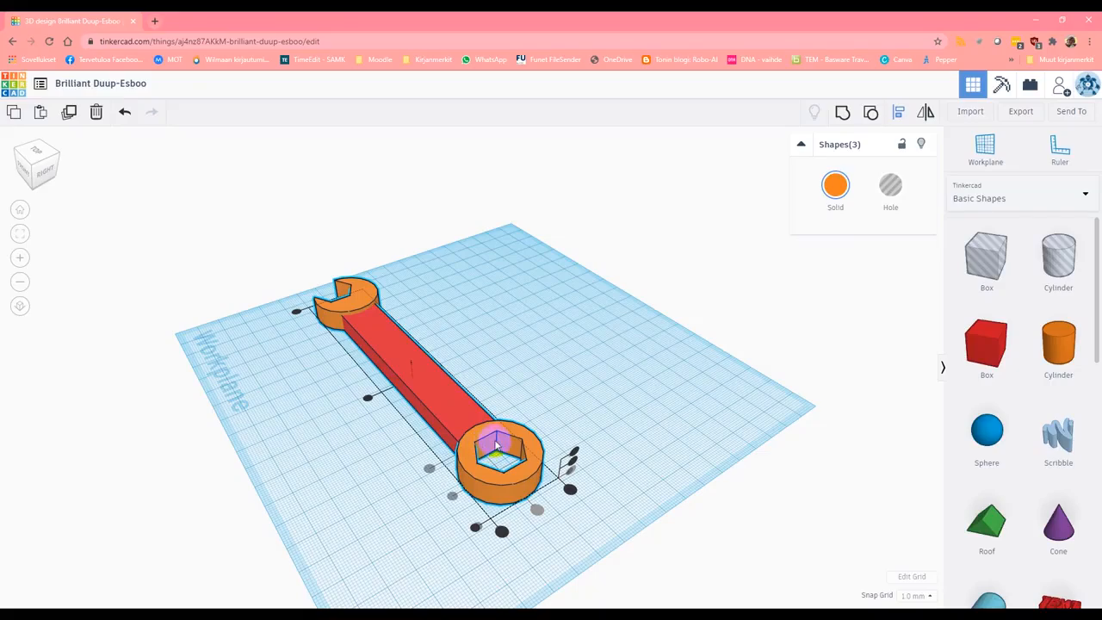
{"action": "right_click_drag", "start_coordinate": [313, 462], "coordinate": [496, 442]}
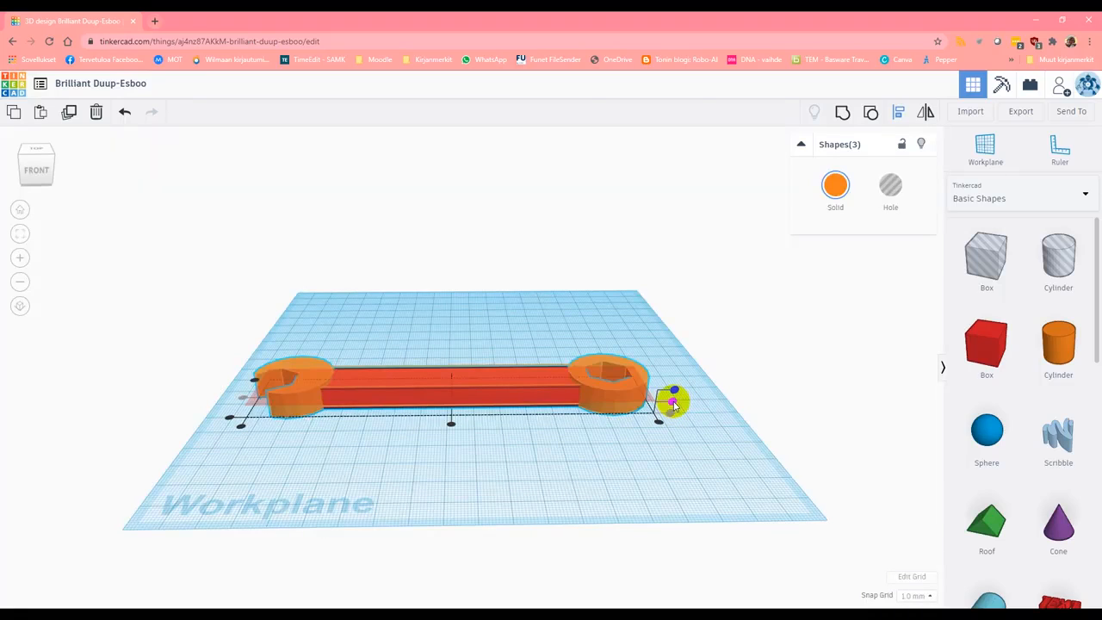
{"action": "left_click", "coordinate": [673, 403]}
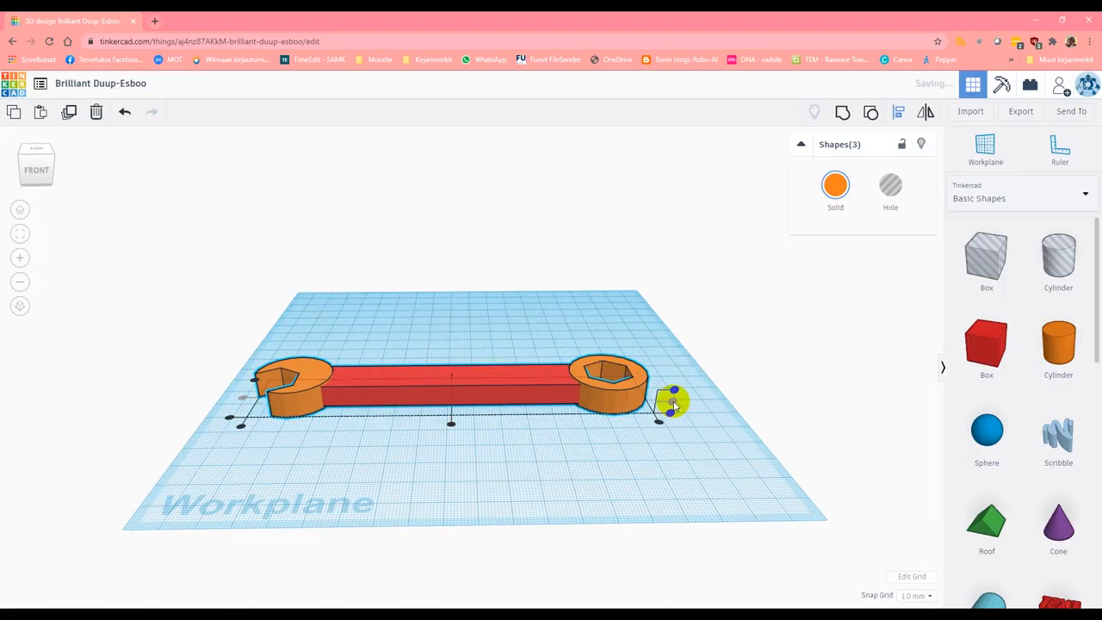
{"action": "right_click_drag", "start_coordinate": [403, 470], "coordinate": [415, 446]}
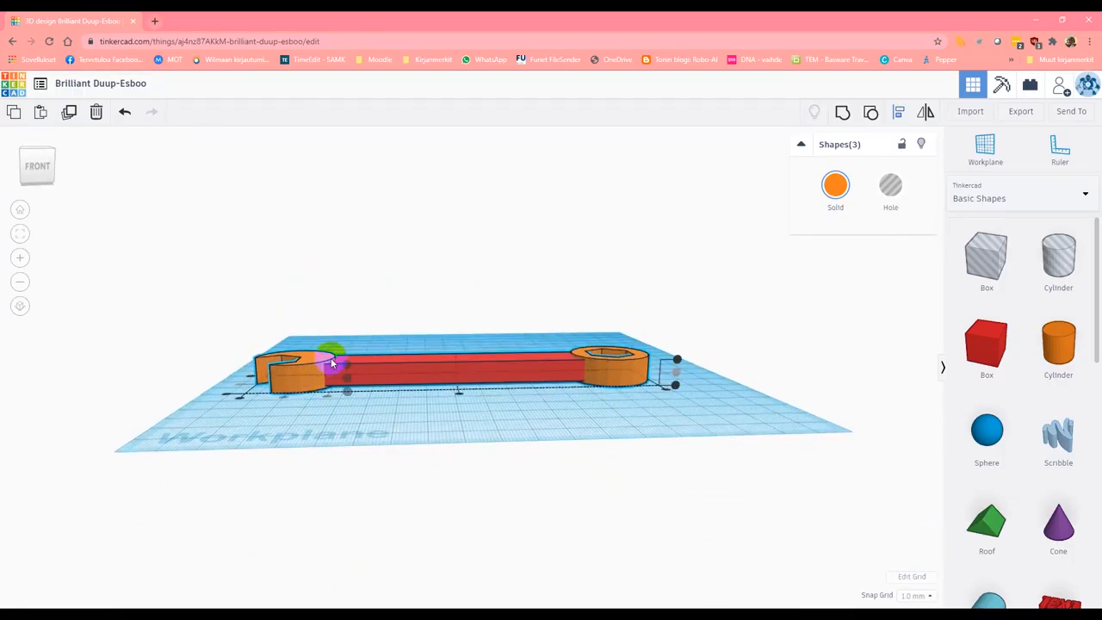
{"action": "right_click_drag", "start_coordinate": [345, 369], "coordinate": [412, 442]}
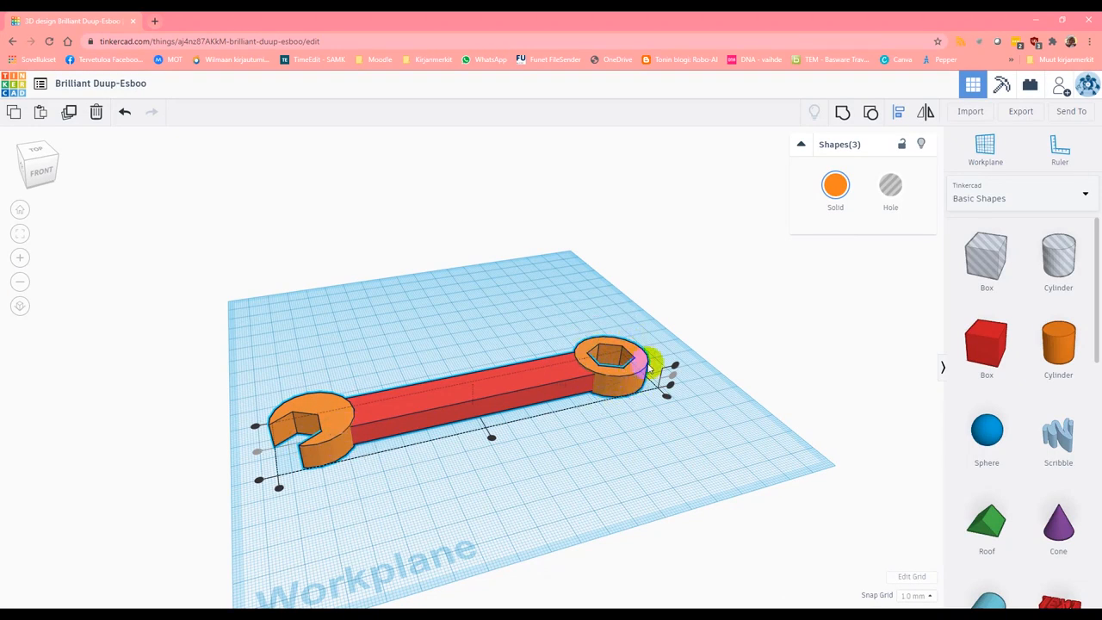
{"action": "right_click_drag", "start_coordinate": [571, 465], "coordinate": [565, 446]}
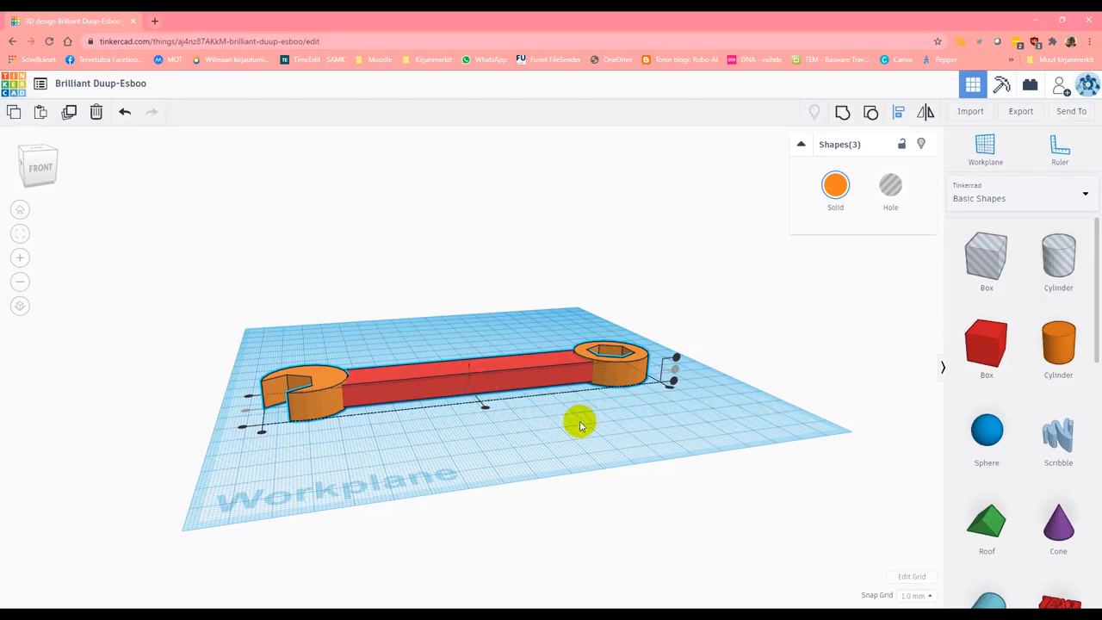
{"action": "right_click_drag", "start_coordinate": [443, 433], "coordinate": [421, 489]}
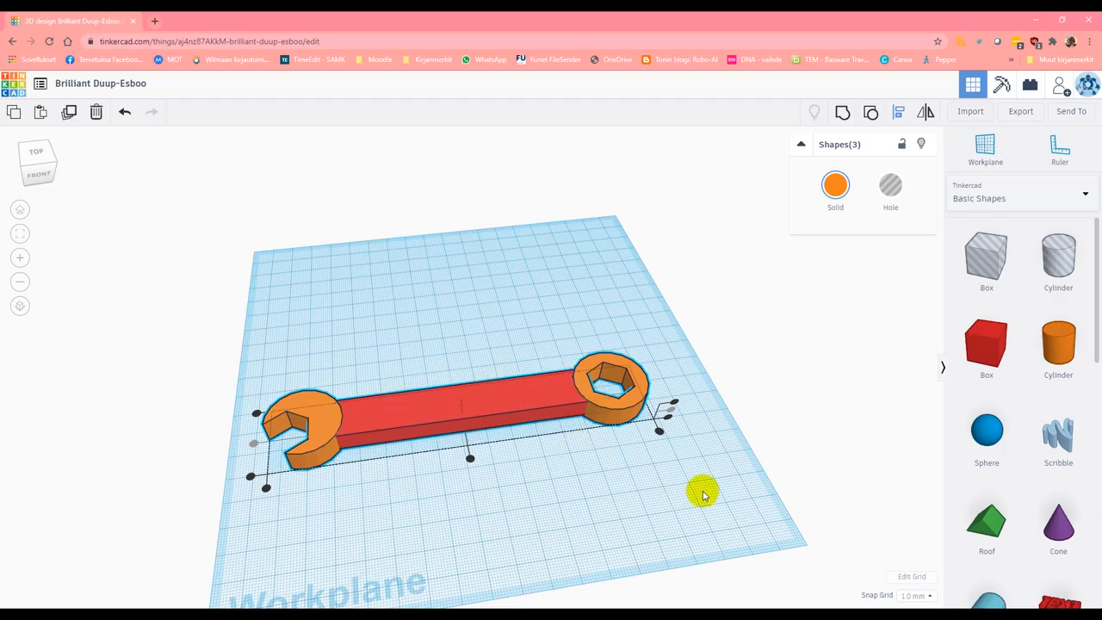
Step: Place a temporary workplane on the top face of the red handle
{"action": "left_click_drag", "start_coordinate": [1092, 298], "coordinate": [1094, 403]}
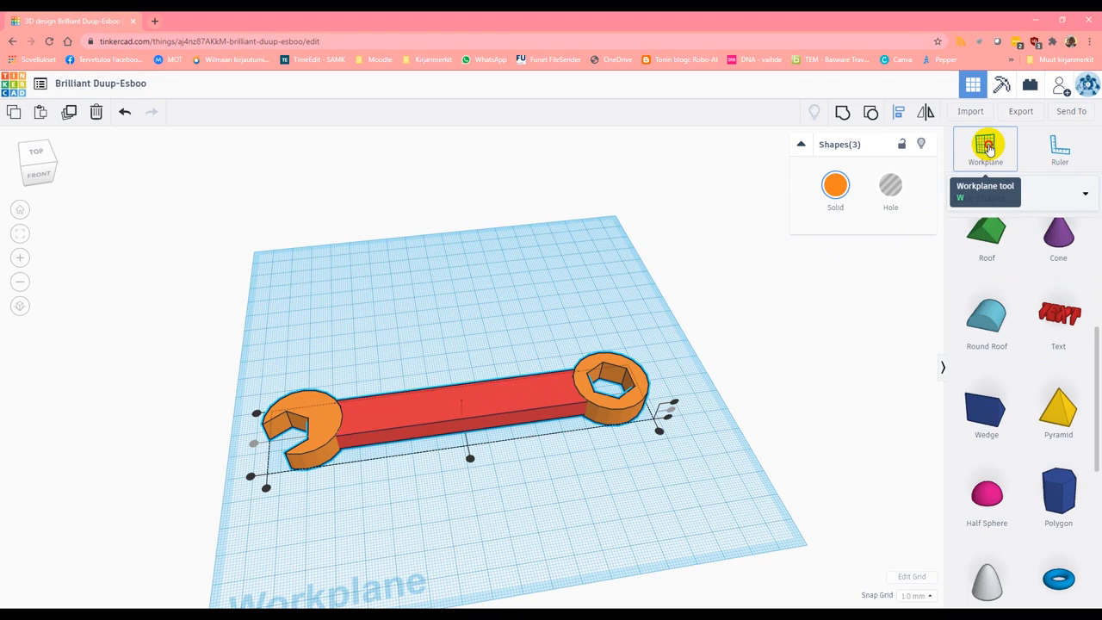
{"action": "left_click", "coordinate": [987, 148]}
{"action": "left_click", "coordinate": [456, 383]}
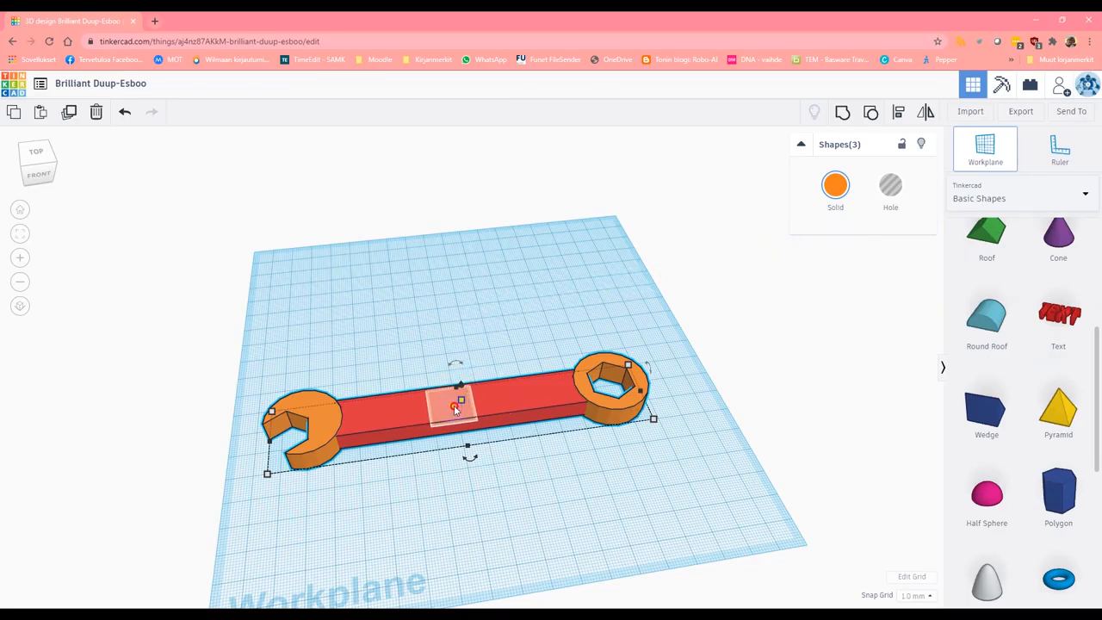
{"action": "left_click", "coordinate": [480, 402]}
{"action": "left_click", "coordinate": [484, 493]}
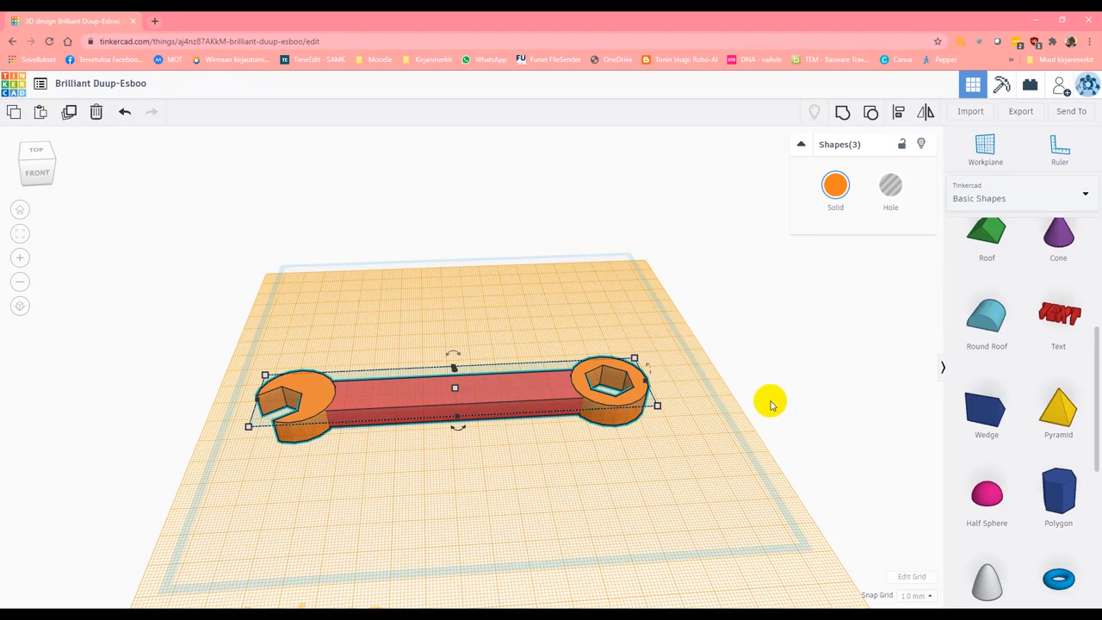
Step: Add a Text shape on top of the handle and replace its wording with the person's first name
{"action": "left_click_drag", "start_coordinate": [1045, 314], "coordinate": [457, 394]}
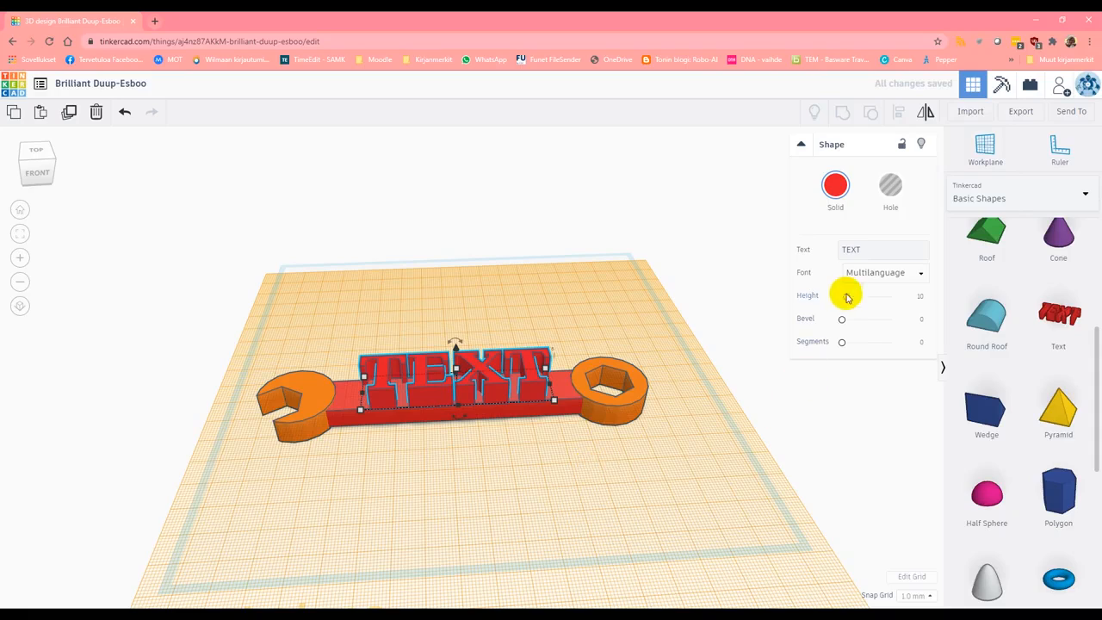
{"action": "double_click", "coordinate": [849, 250]}
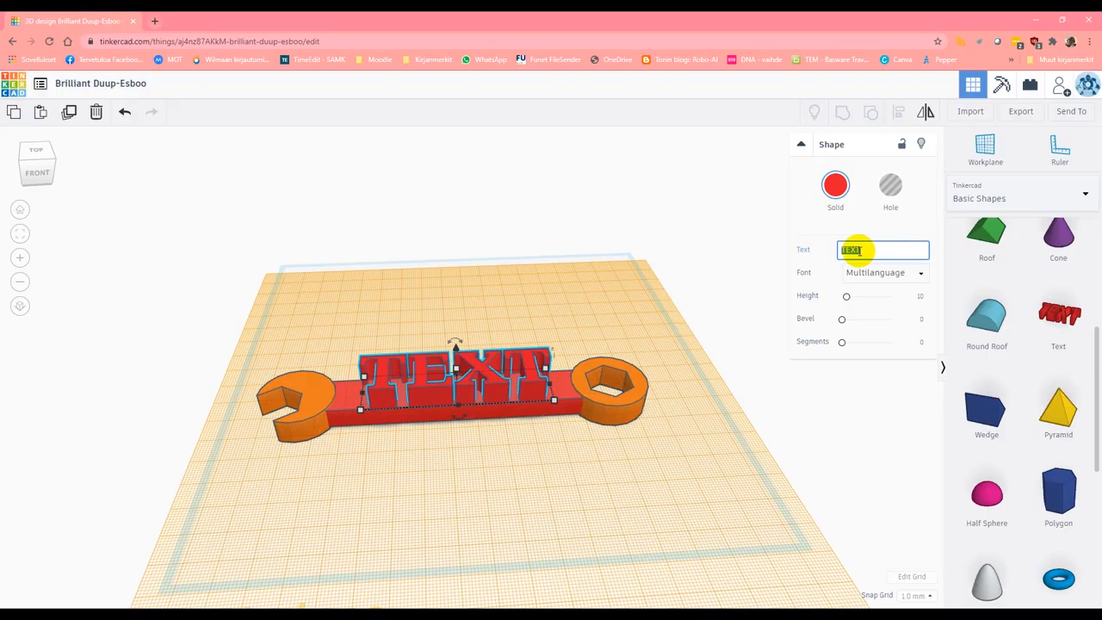
{"action": "type", "text": "Mi"}
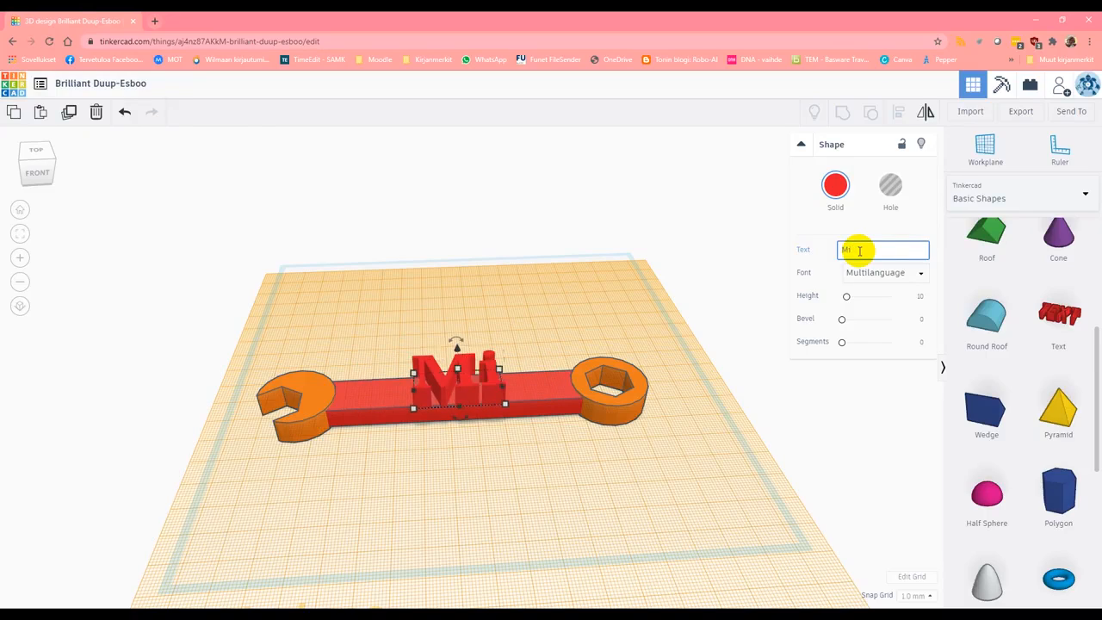
{"action": "type", "text": "rka"}
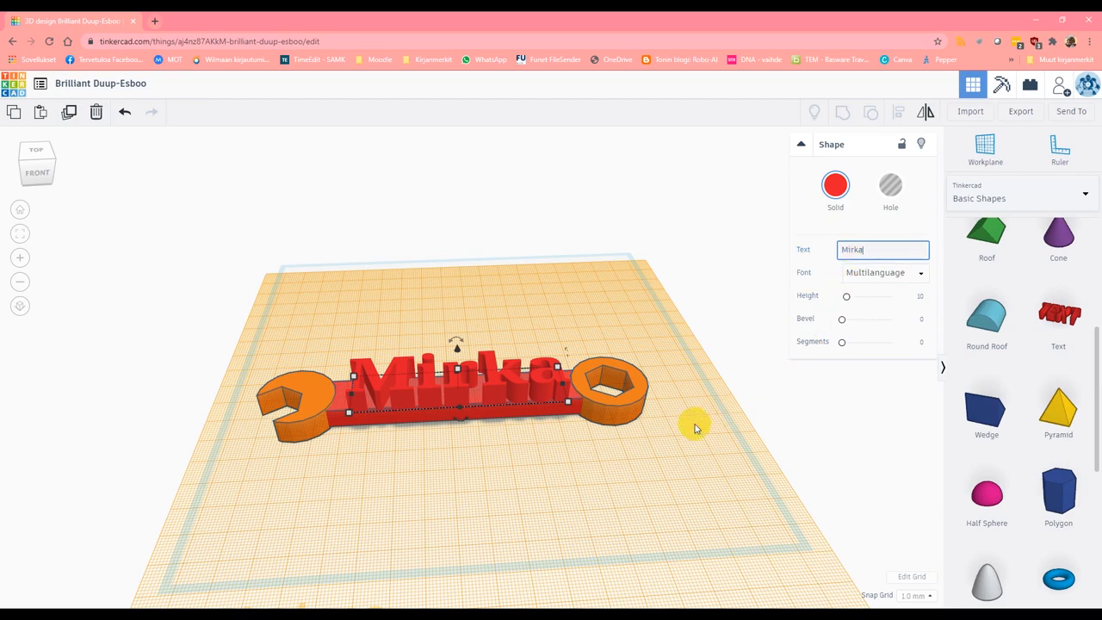
{"action": "left_click", "coordinate": [542, 470]}
Step: Select the name text on the handle and set its front-to-back size to 15 mm
{"action": "right_click_drag", "start_coordinate": [460, 448], "coordinate": [456, 514]}
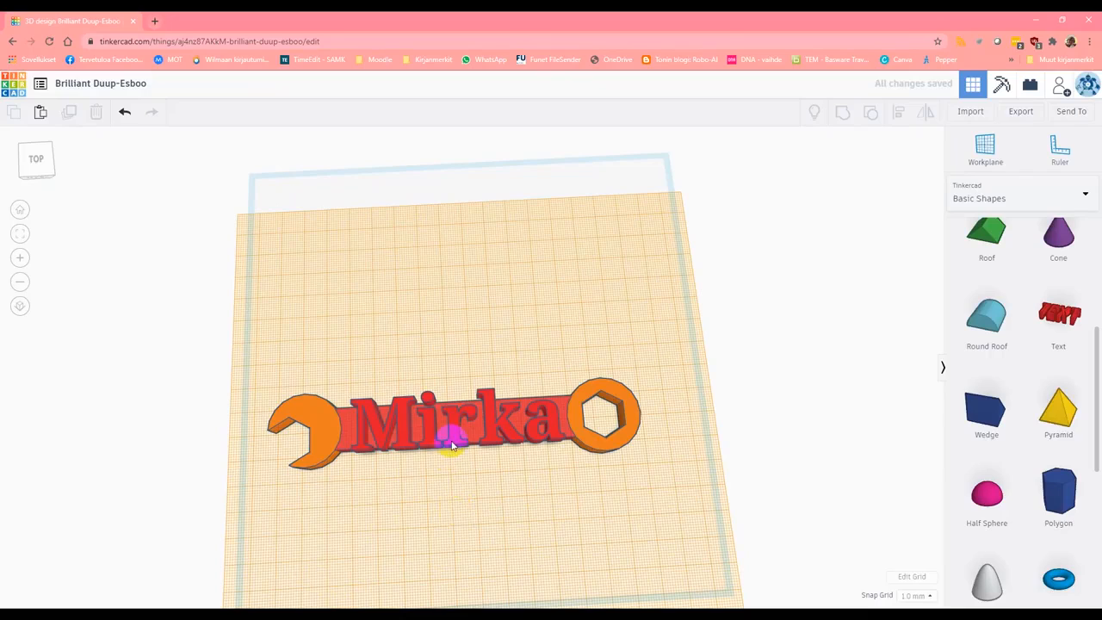
{"action": "left_click", "coordinate": [452, 445]}
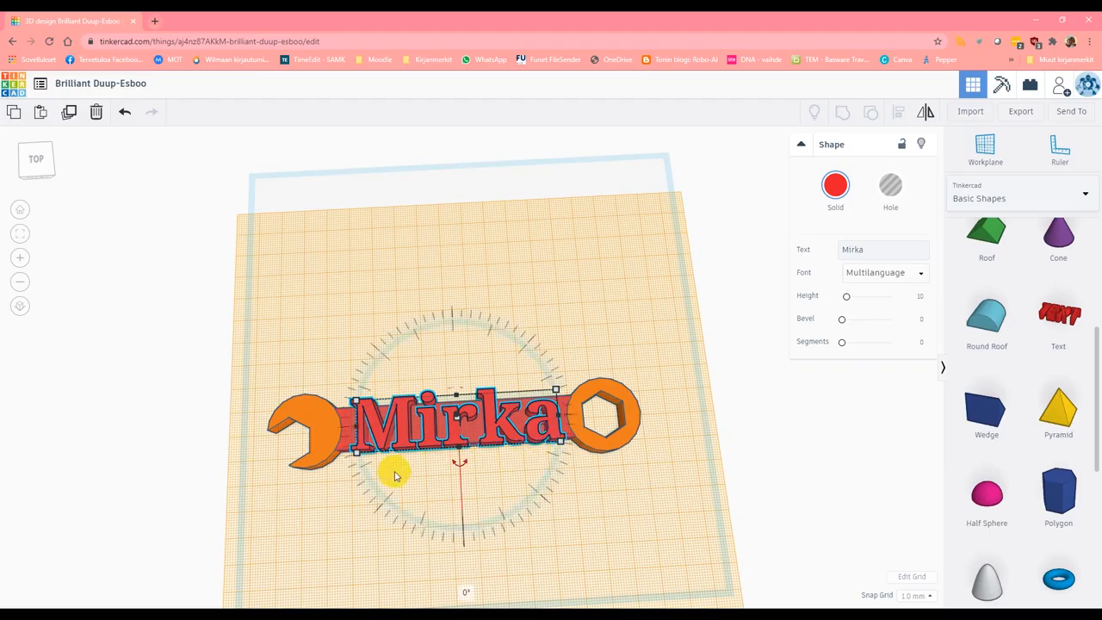
{"action": "right_click_drag", "start_coordinate": [395, 520], "coordinate": [434, 467]}
{"action": "mouse_move", "coordinate": [367, 443]}
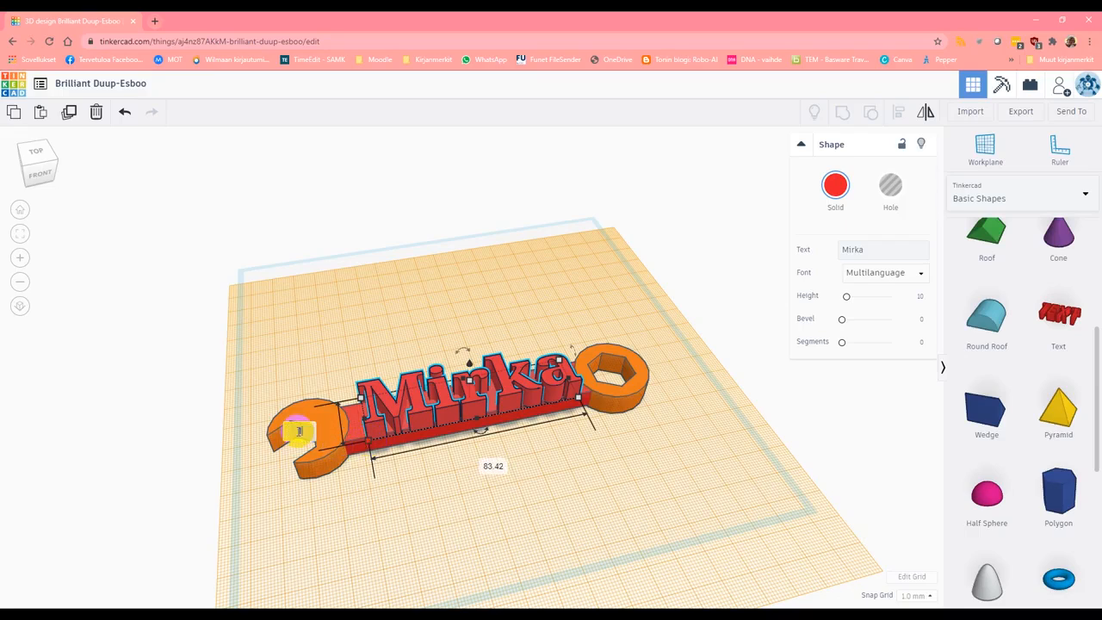
{"action": "left_click", "coordinate": [300, 431]}
{"action": "type", "text": "15"}
{"action": "key", "text": "Return"}
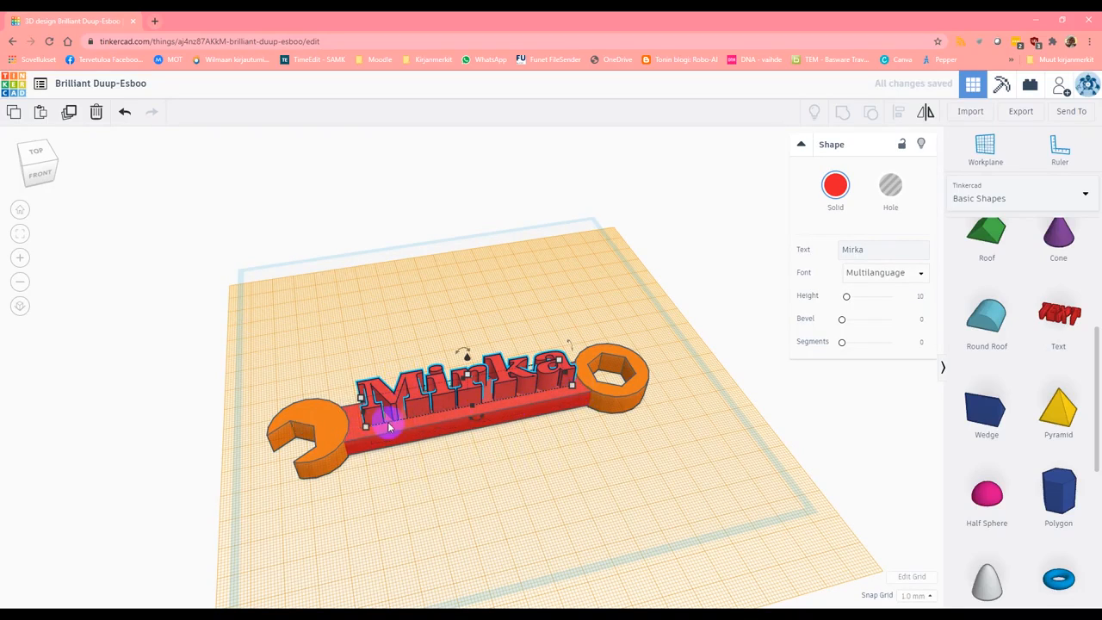
Step: Set the name text's height to 2 mm and check its placement on the handle from above
{"action": "right_click_drag", "start_coordinate": [512, 456], "coordinate": [485, 508]}
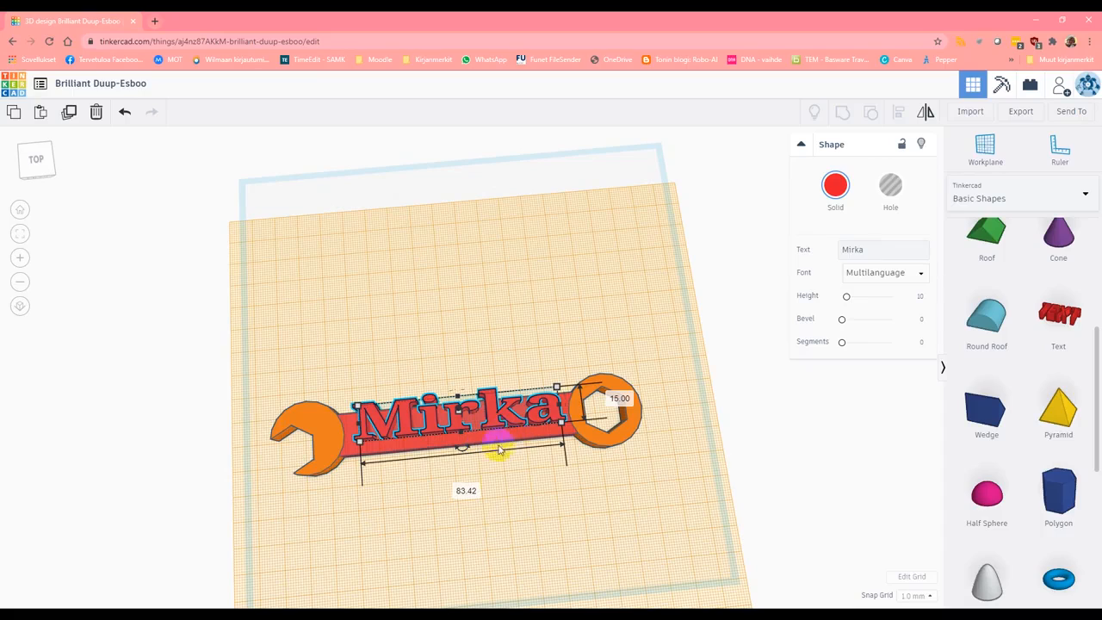
{"action": "right_click_drag", "start_coordinate": [517, 509], "coordinate": [521, 434]}
{"action": "left_click", "coordinate": [485, 376]}
{"action": "mouse_move", "coordinate": [461, 366]}
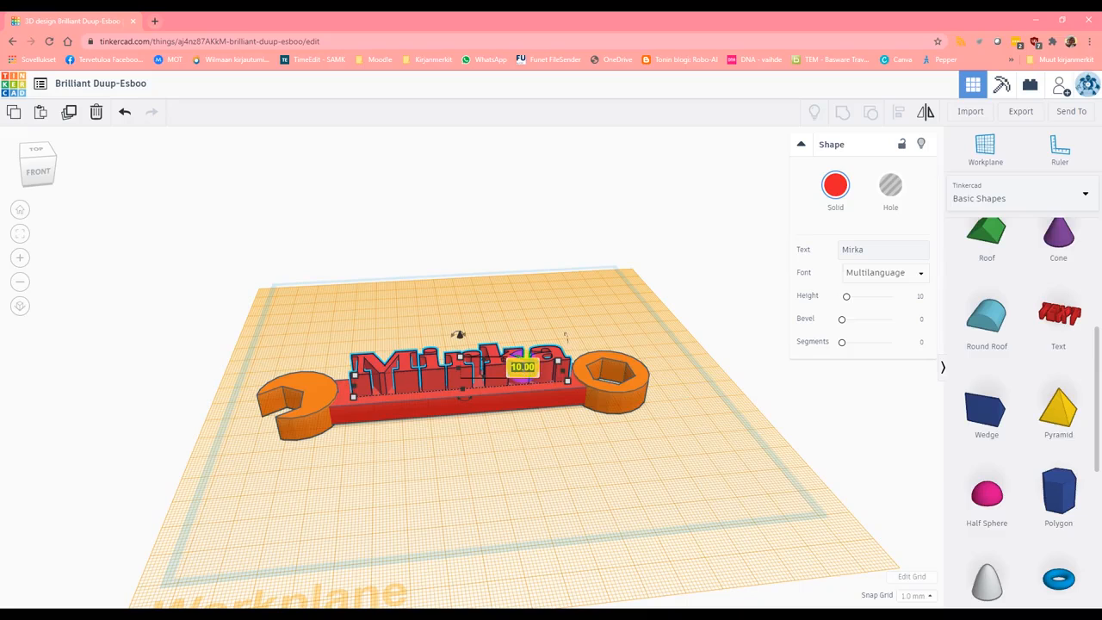
{"action": "key", "text": "Return"}
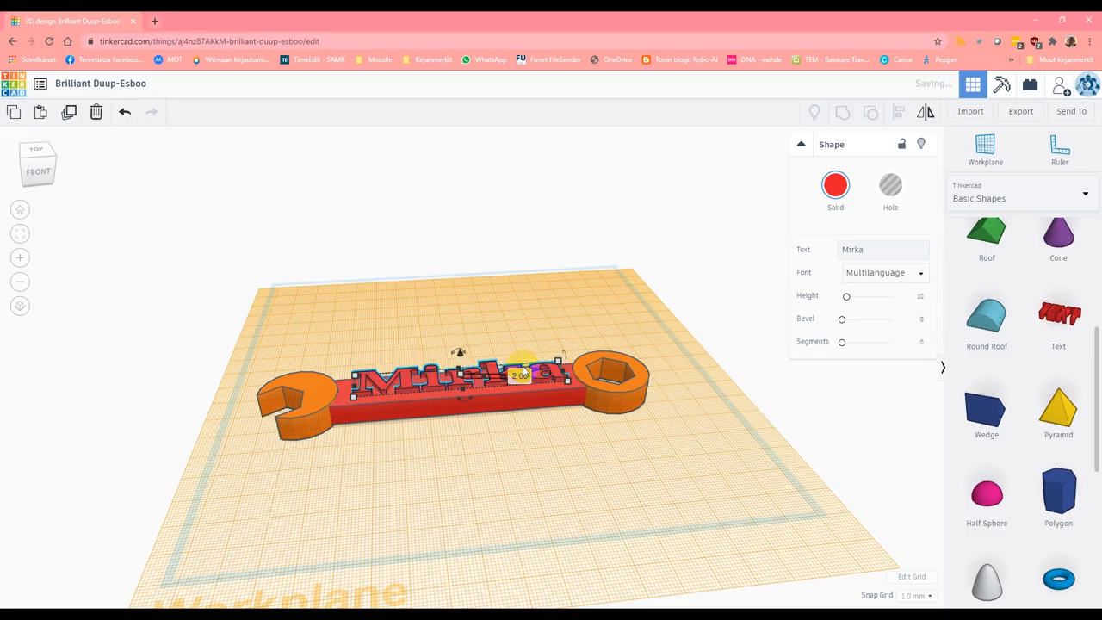
{"action": "right_click_drag", "start_coordinate": [515, 443], "coordinate": [486, 510]}
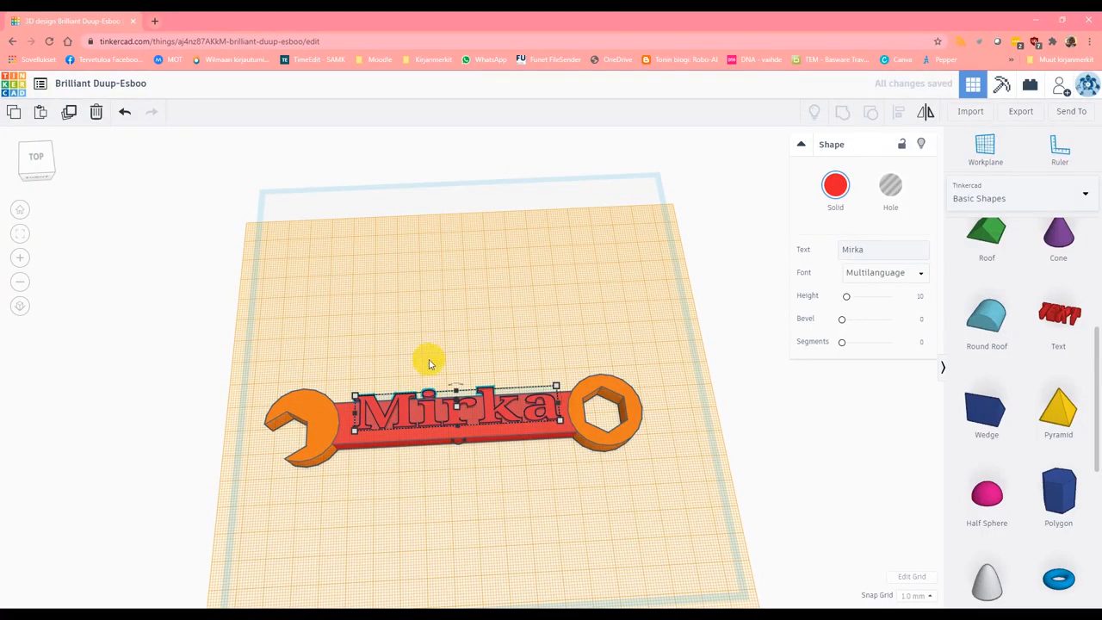
{"action": "right_click_drag", "start_coordinate": [444, 482], "coordinate": [444, 510]}
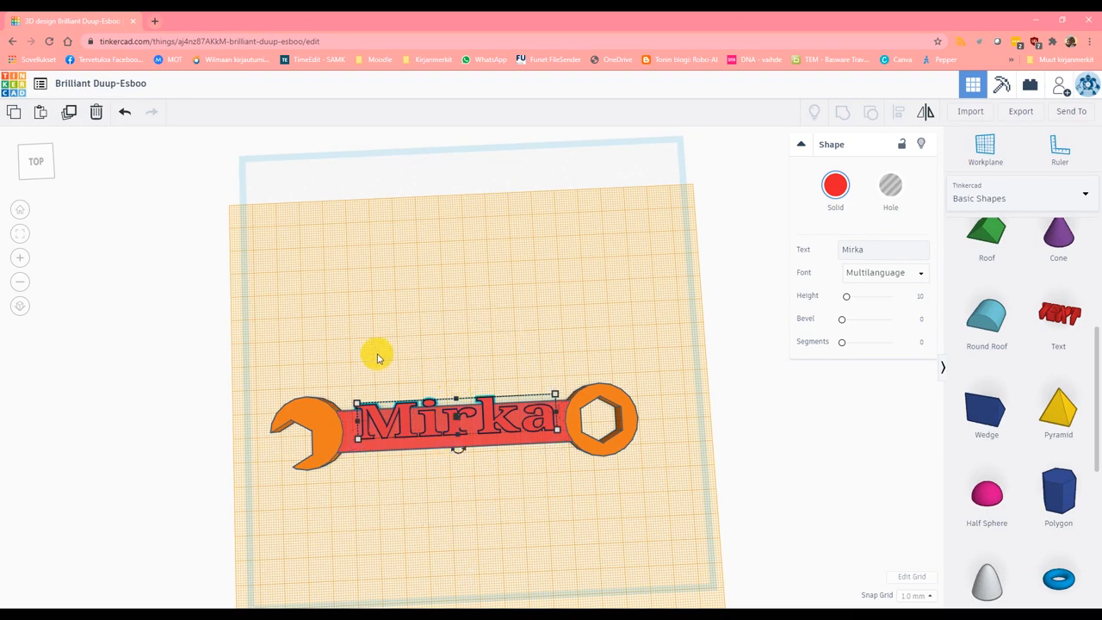
Step: Align the name text and the red handle on their centres, both front-to-back and lengthwise
{"action": "left_click_drag", "start_coordinate": [374, 354], "coordinate": [523, 472]}
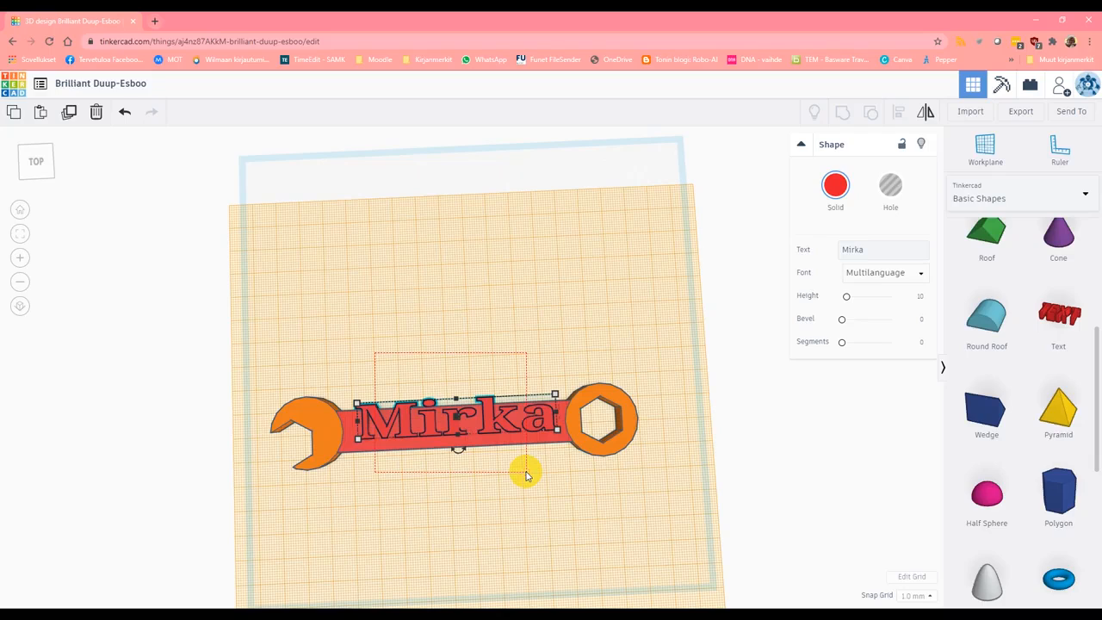
{"action": "left_click_drag", "start_coordinate": [526, 473], "coordinate": [528, 475]}
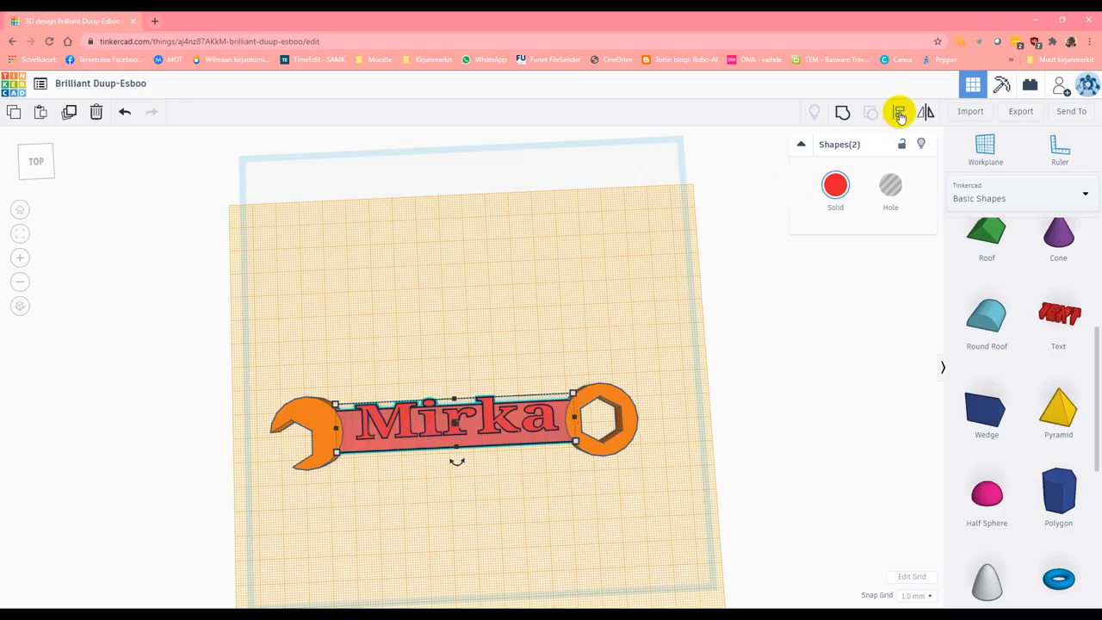
{"action": "left_click", "coordinate": [900, 113]}
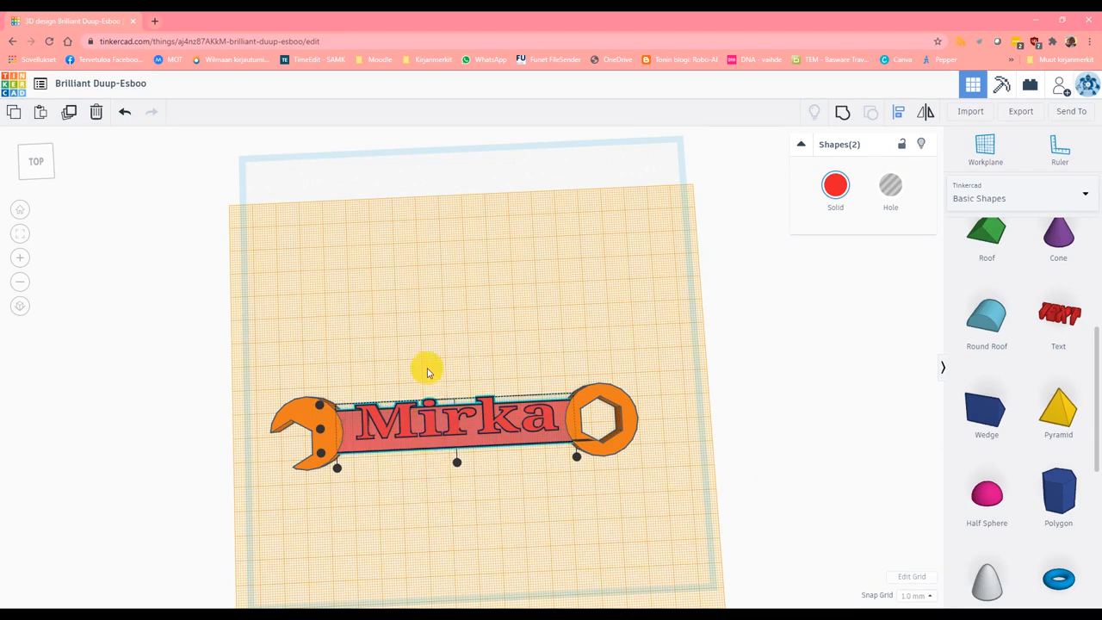
{"action": "left_click", "coordinate": [320, 431]}
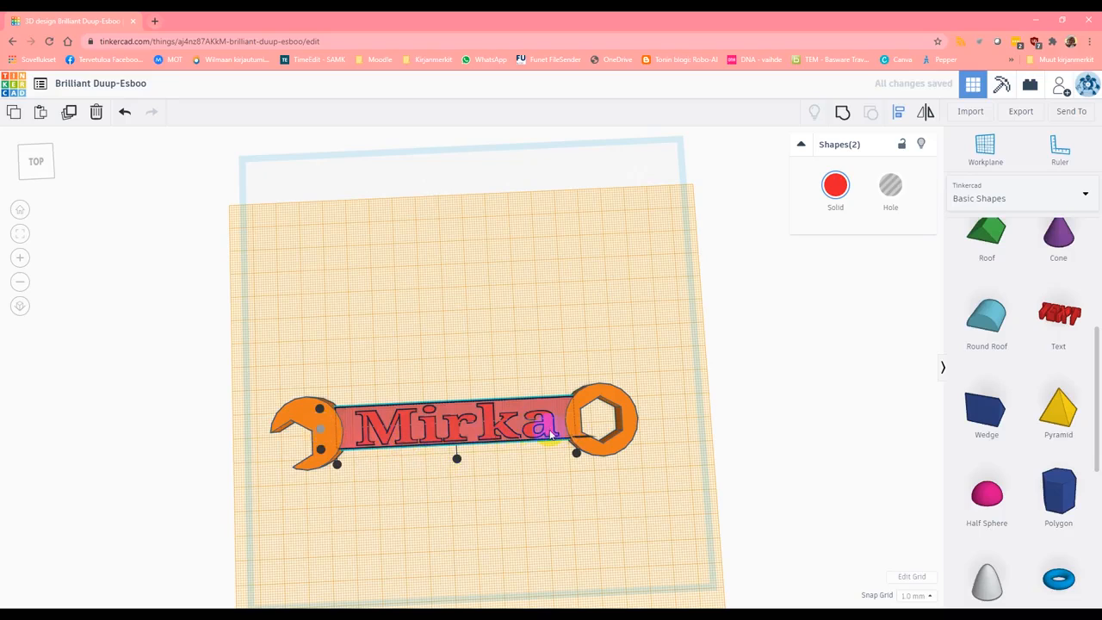
{"action": "left_click", "coordinate": [456, 458]}
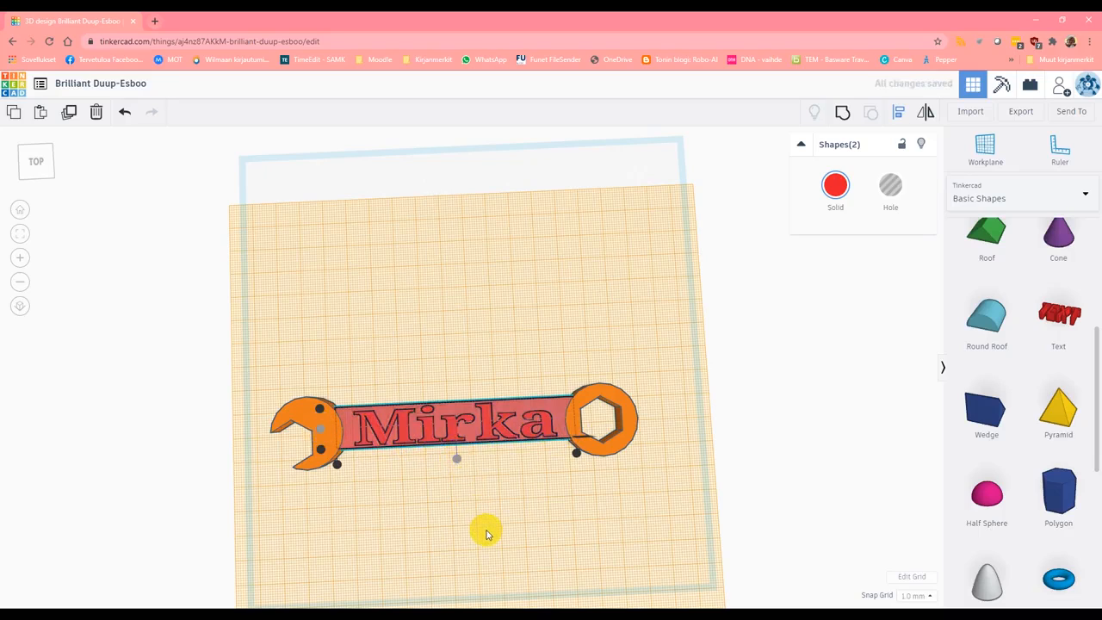
Step: Reset the temporary workplane on the handle back to the base grid
{"action": "right_click_drag", "start_coordinate": [487, 532], "coordinate": [489, 480]}
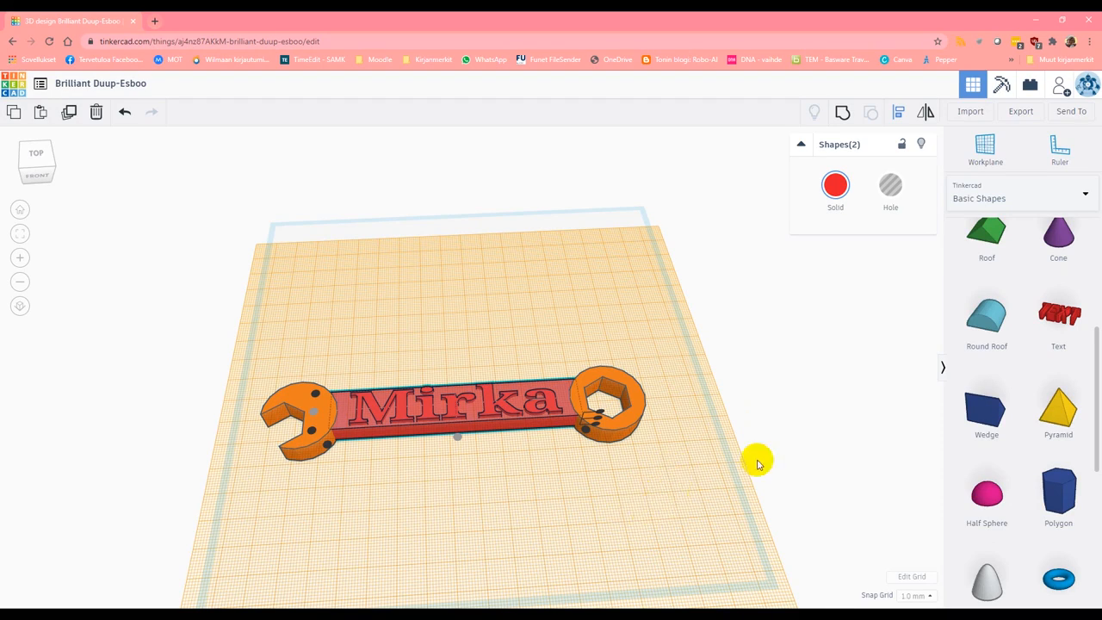
{"action": "left_click", "coordinate": [988, 146]}
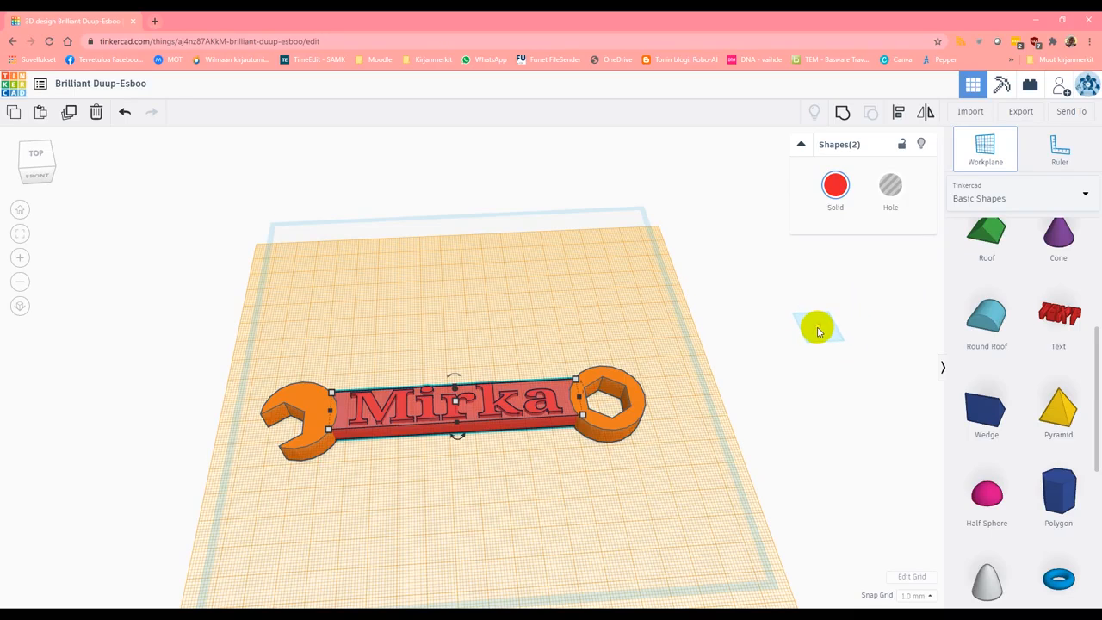
{"action": "left_click", "coordinate": [818, 331]}
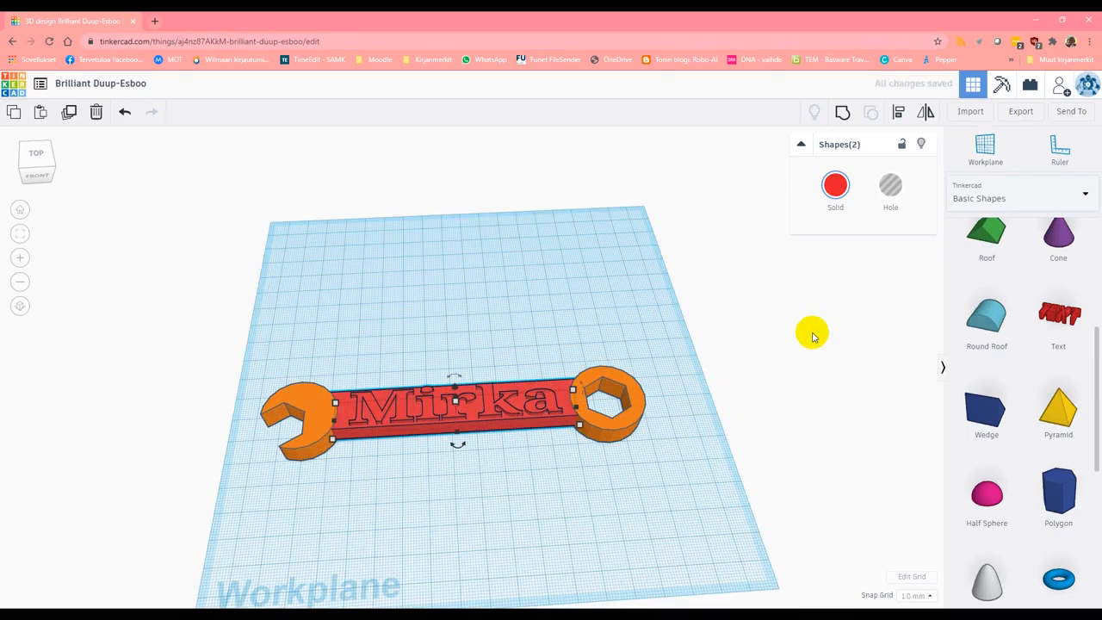
Step: Group both wrench heads, the handle and the name text into one solid
{"action": "mouse_move", "coordinate": [497, 500]}
{"action": "right_mouse_down"}
{"action": "mouse_move", "coordinate": [492, 445]}
{"action": "mouse_move", "coordinate": [520, 408]}
{"action": "mouse_move", "coordinate": [495, 426]}
{"action": "mouse_move", "coordinate": [492, 464]}
{"action": "mouse_move", "coordinate": [546, 492]}
{"action": "mouse_move", "coordinate": [467, 465]}
{"action": "mouse_move", "coordinate": [517, 478]}
{"action": "mouse_move", "coordinate": [502, 482]}
{"action": "right_mouse_up"}
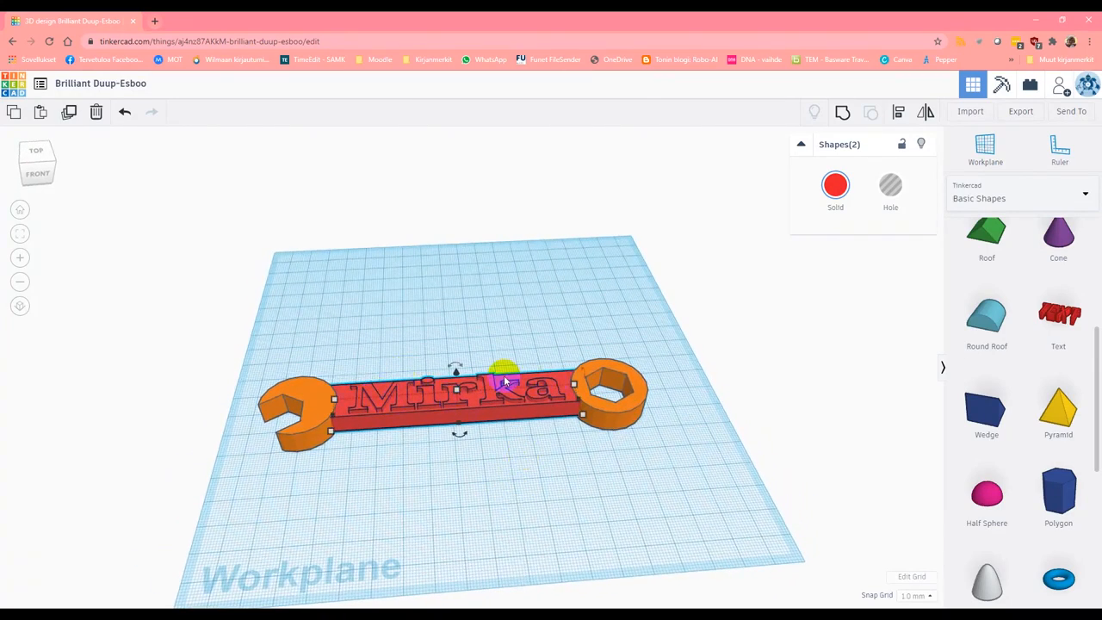
{"action": "left_click_drag", "start_coordinate": [254, 338], "coordinate": [672, 450]}
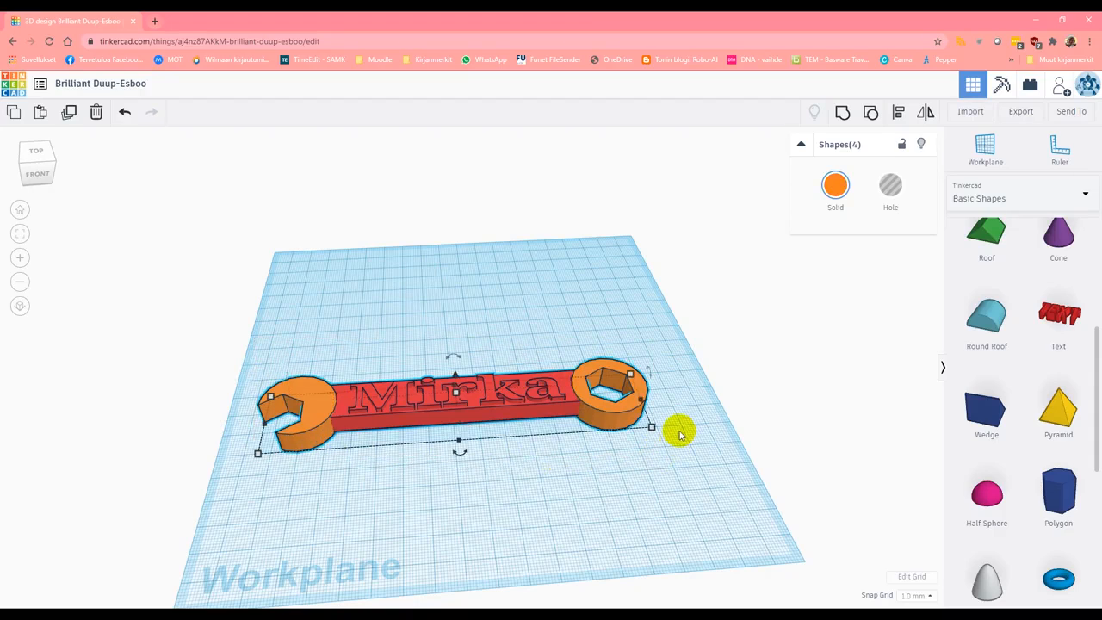
{"action": "left_click", "coordinate": [843, 113]}
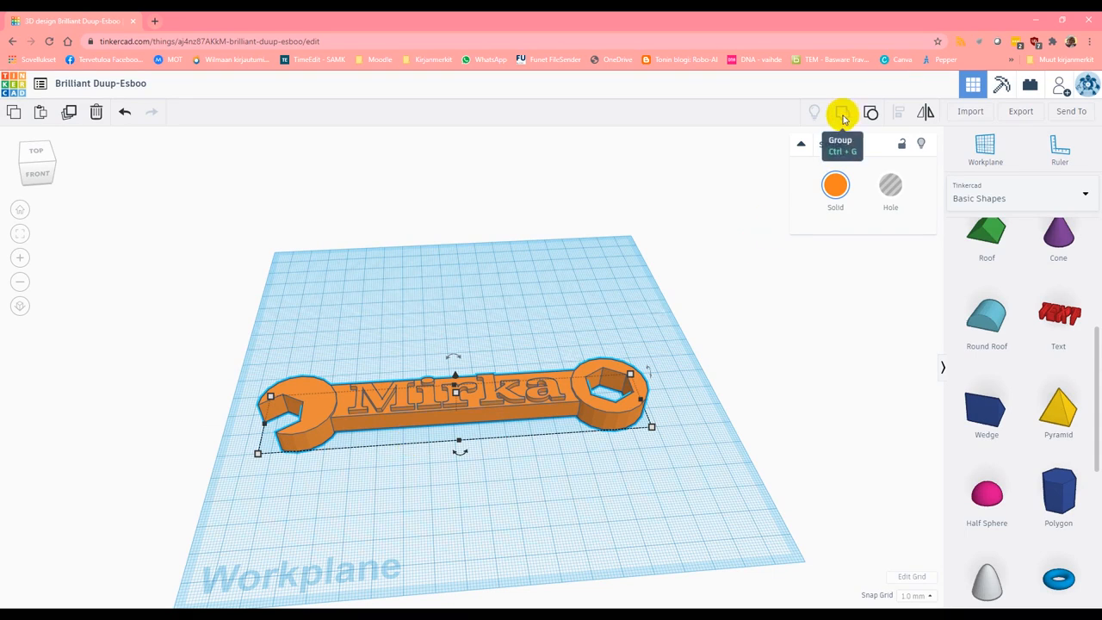
Step: Recolour the grouped wrench with the medium green preset
{"action": "right_click_drag", "start_coordinate": [465, 479], "coordinate": [421, 505]}
{"action": "left_click", "coordinate": [596, 431]}
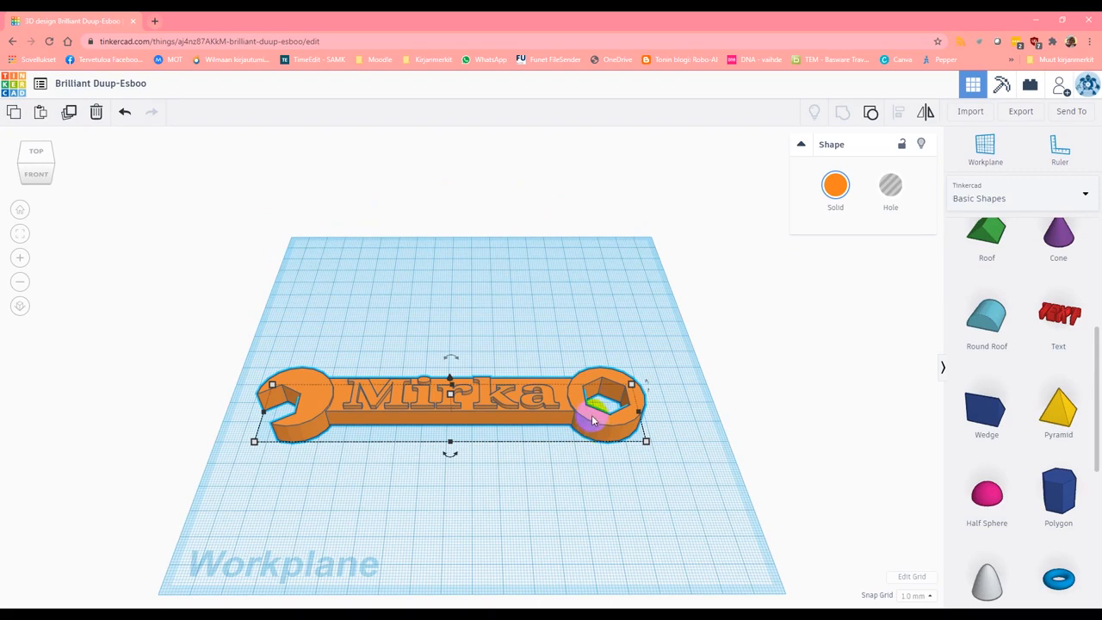
{"action": "left_click", "coordinate": [836, 188]}
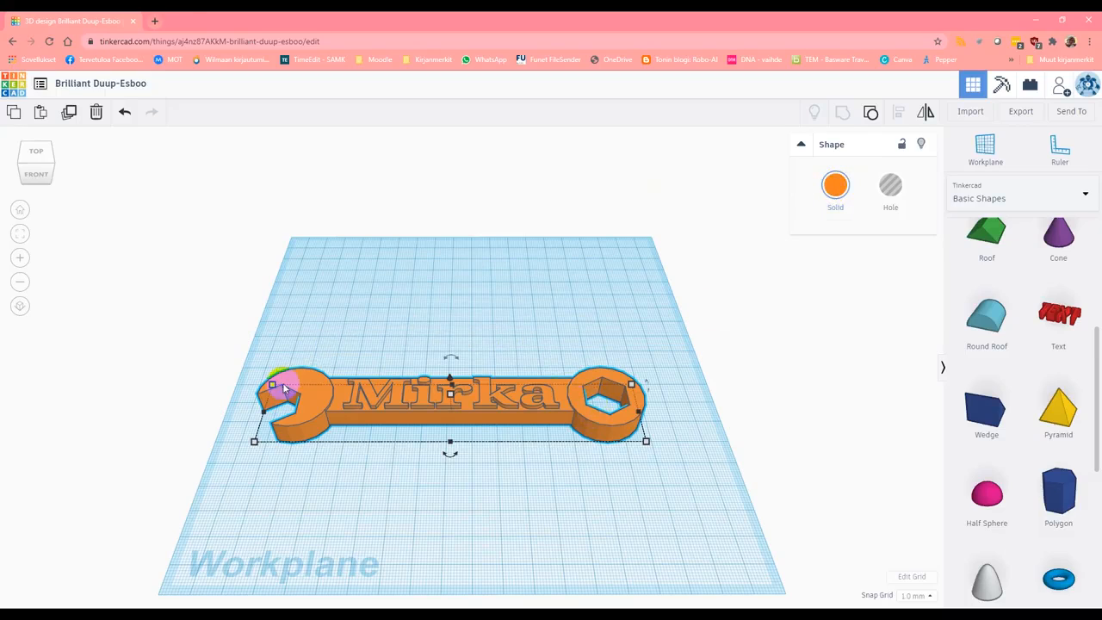
{"action": "left_click", "coordinate": [834, 188]}
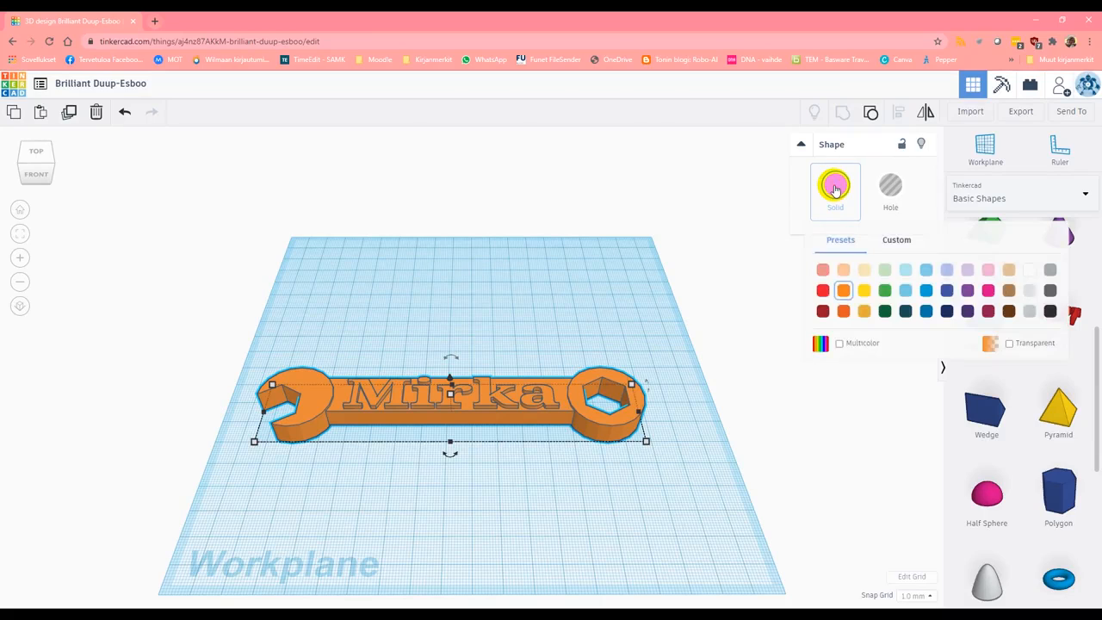
{"action": "left_click", "coordinate": [884, 290]}
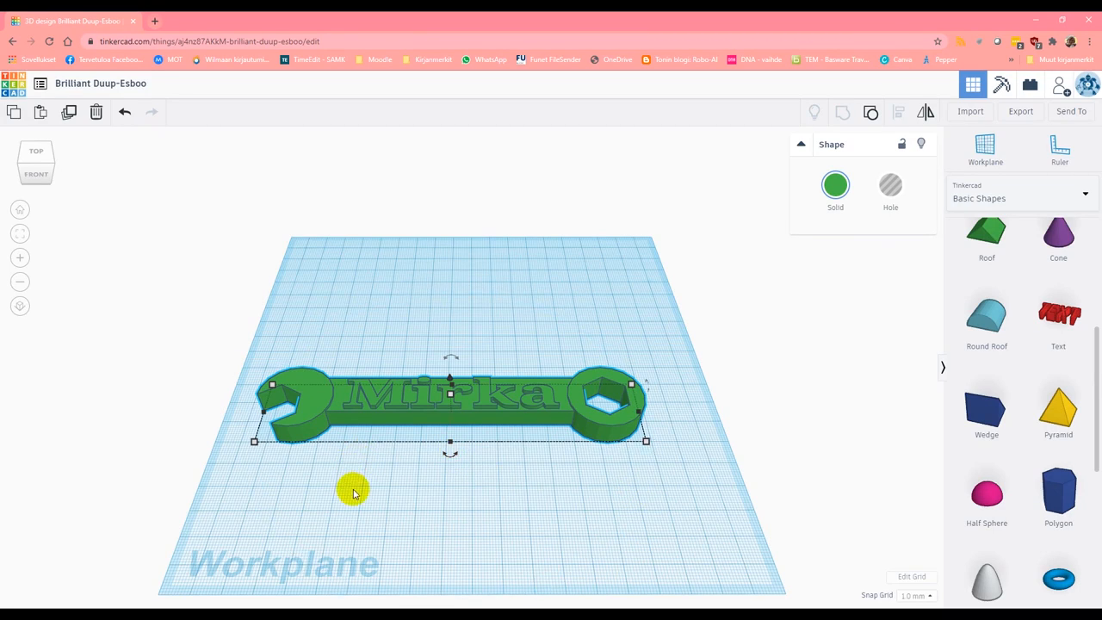
Step: Deselect the finished wrench, check it from an angle and leave the editor for the Tinkercad dashboard
{"action": "mouse_move", "coordinate": [353, 493]}
{"action": "right_mouse_down"}
{"action": "mouse_move", "coordinate": [381, 453]}
{"action": "mouse_move", "coordinate": [337, 495]}
{"action": "mouse_move", "coordinate": [362, 522]}
{"action": "mouse_move", "coordinate": [362, 488]}
{"action": "right_mouse_up"}
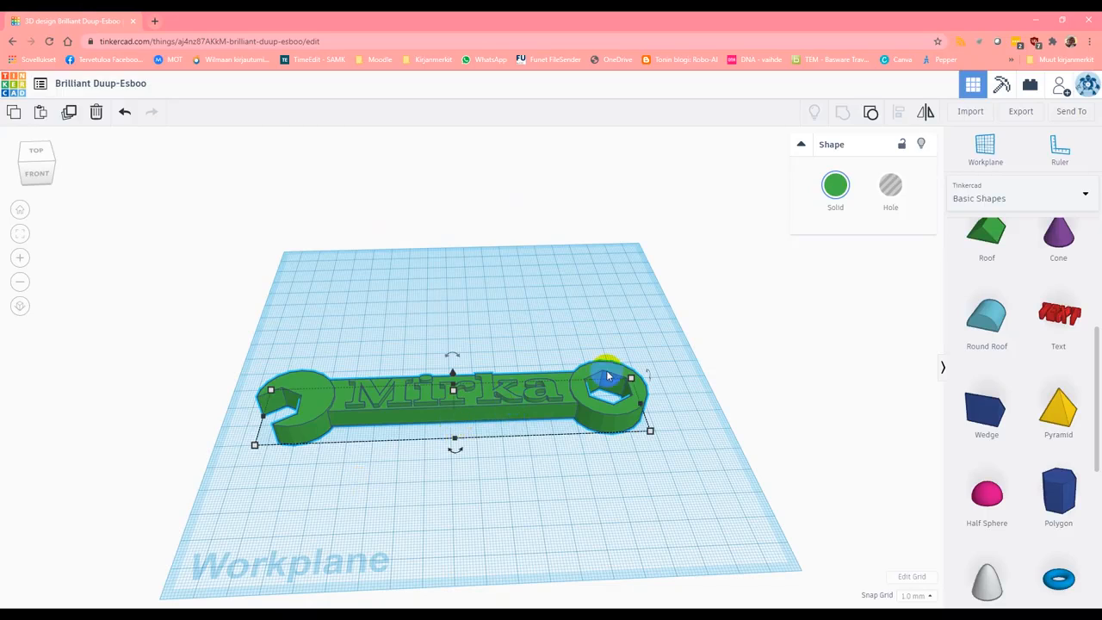
{"action": "left_click", "coordinate": [526, 474]}
{"action": "mouse_move", "coordinate": [445, 458]}
{"action": "right_mouse_down"}
{"action": "mouse_move", "coordinate": [439, 509]}
{"action": "mouse_move", "coordinate": [469, 508]}
{"action": "mouse_move", "coordinate": [500, 482]}
{"action": "mouse_move", "coordinate": [456, 447]}
{"action": "mouse_move", "coordinate": [437, 465]}
{"action": "mouse_move", "coordinate": [463, 460]}
{"action": "mouse_move", "coordinate": [443, 460]}
{"action": "right_mouse_up"}
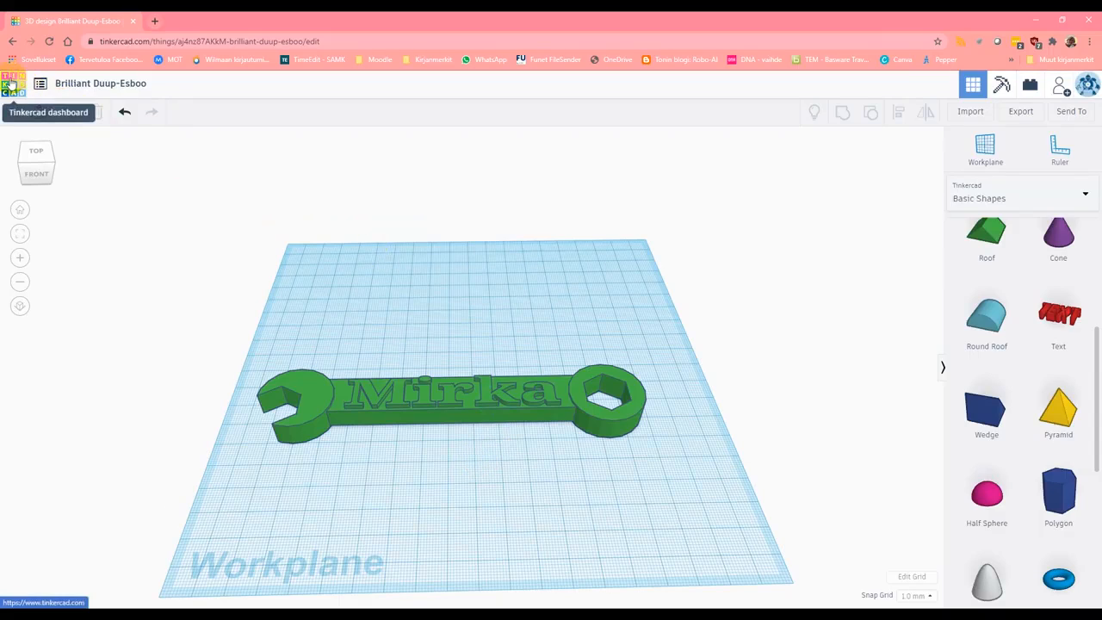
{"action": "left_click", "coordinate": [10, 83]}
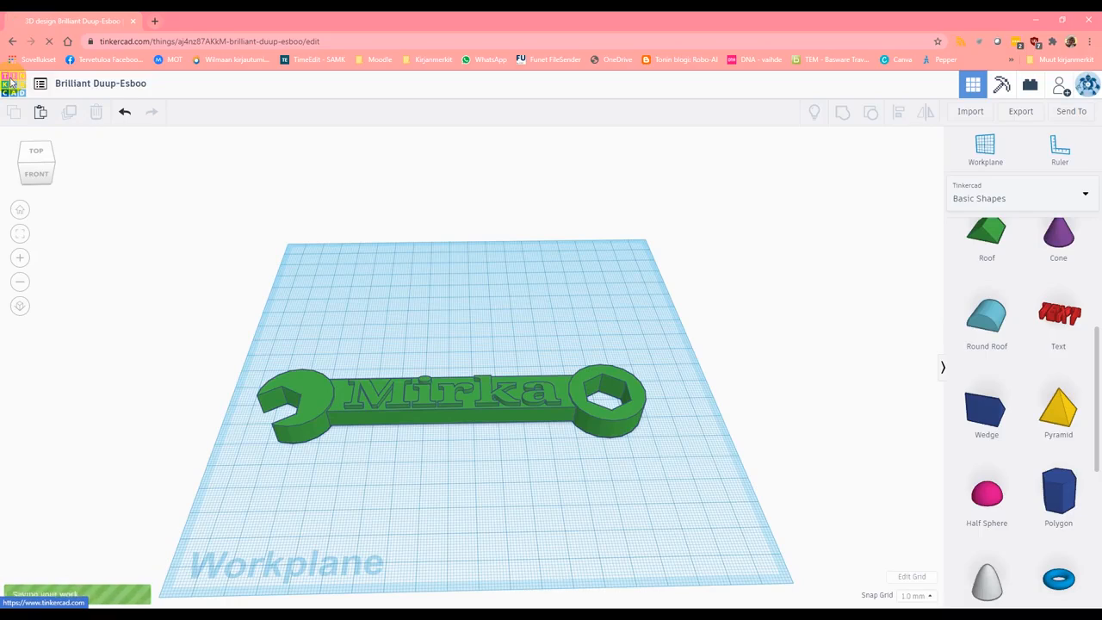